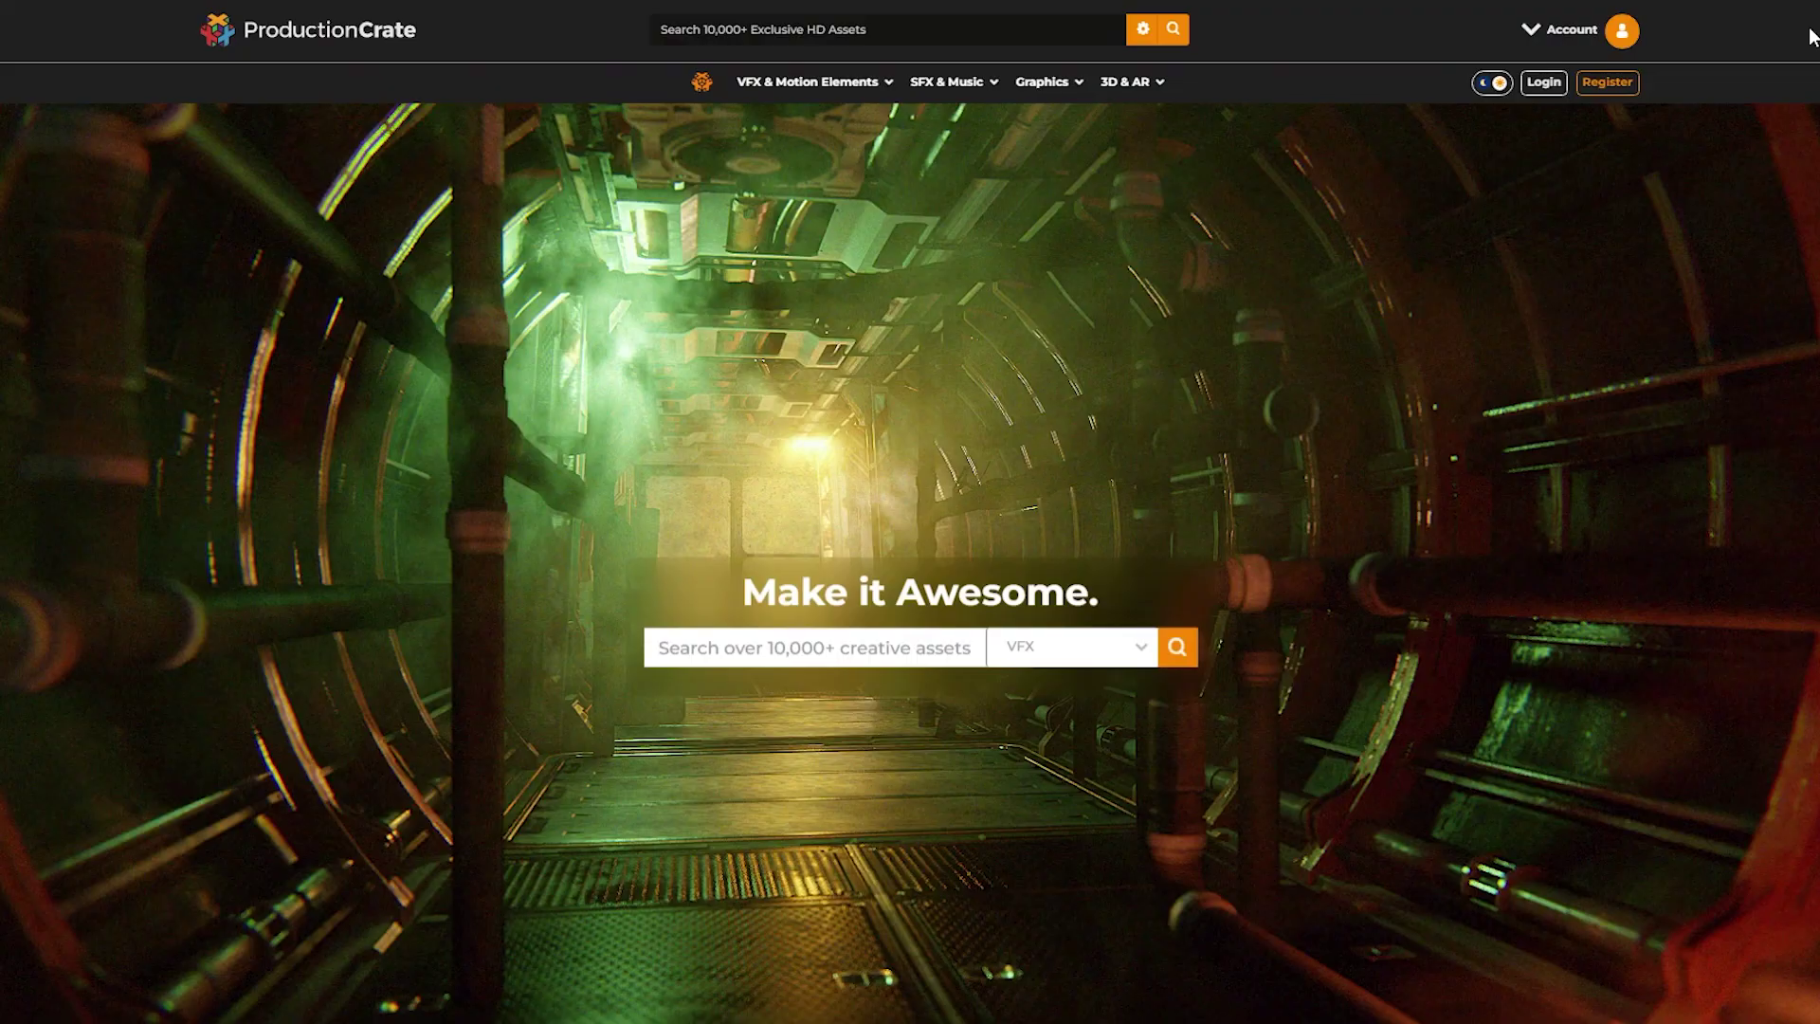
Search ProductionCrate's stock images for surface imperfections and scroll through the results
click(661, 648)
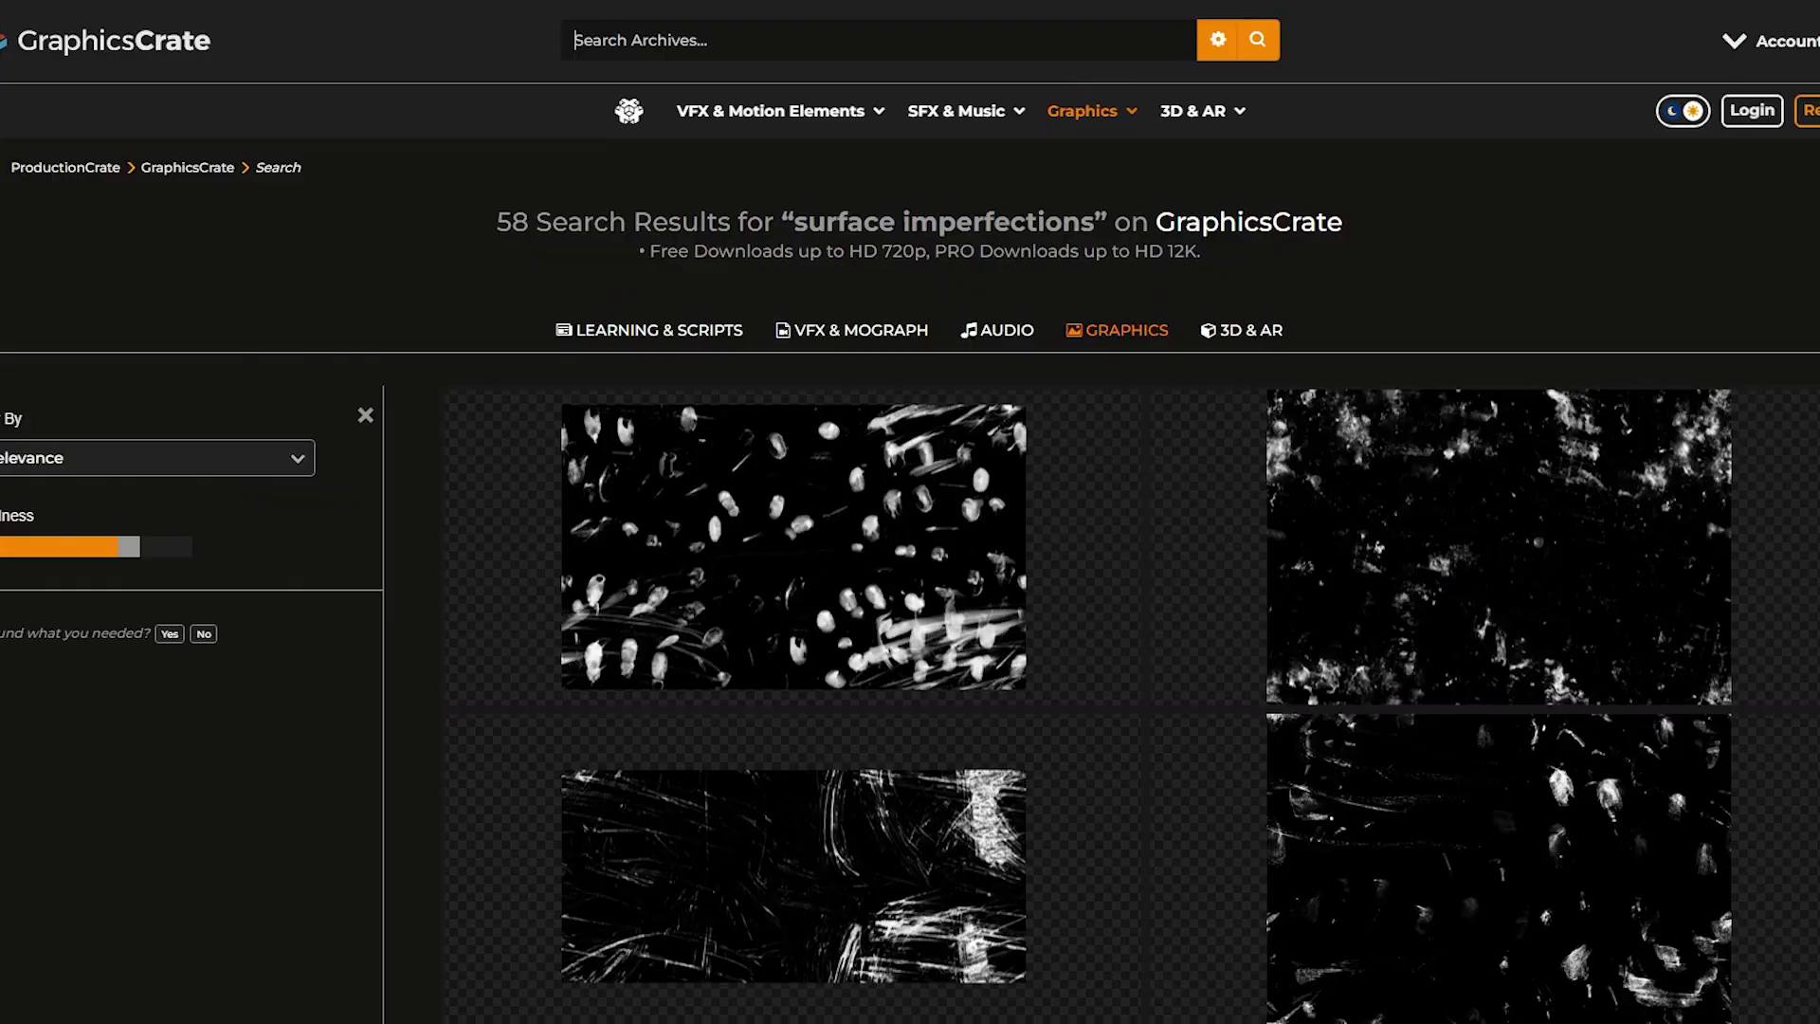
scroll(1163, 508, down, 5)
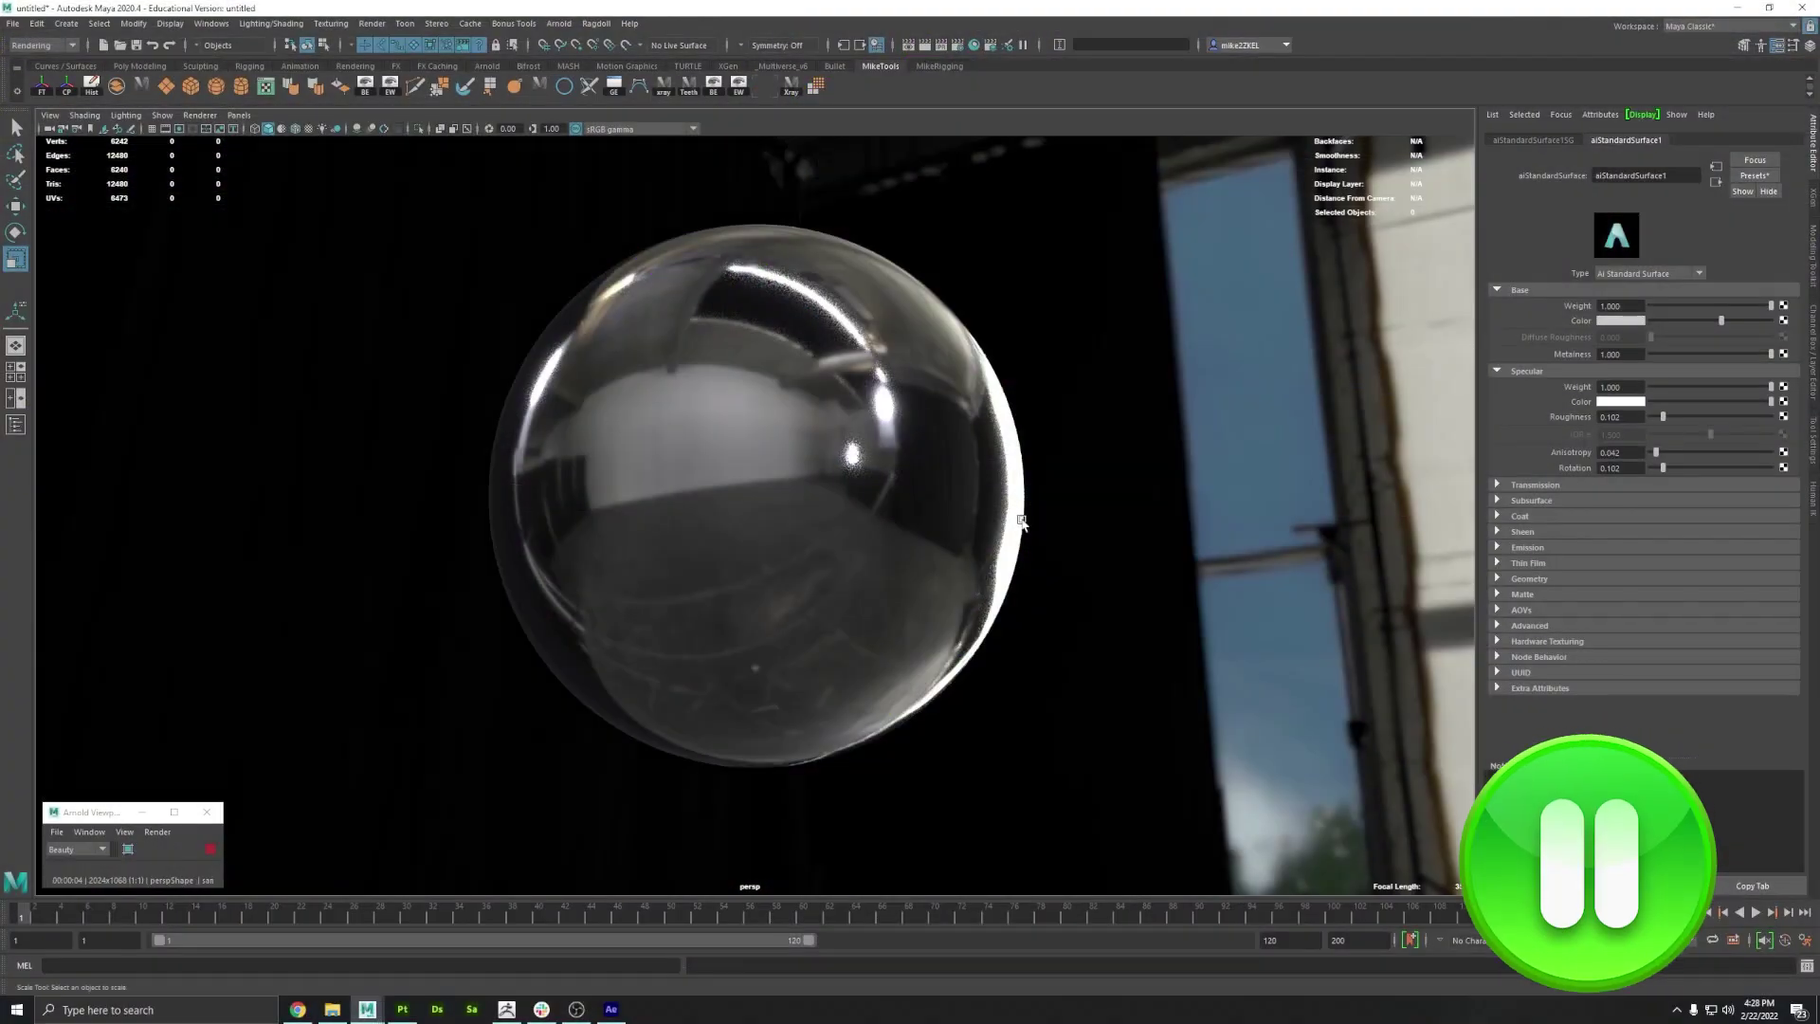
Tilt the stretched highlights to a specular rotation of about 0.26, then rotate the sphere to watch them
alt+drag(1022, 521, 996, 659)
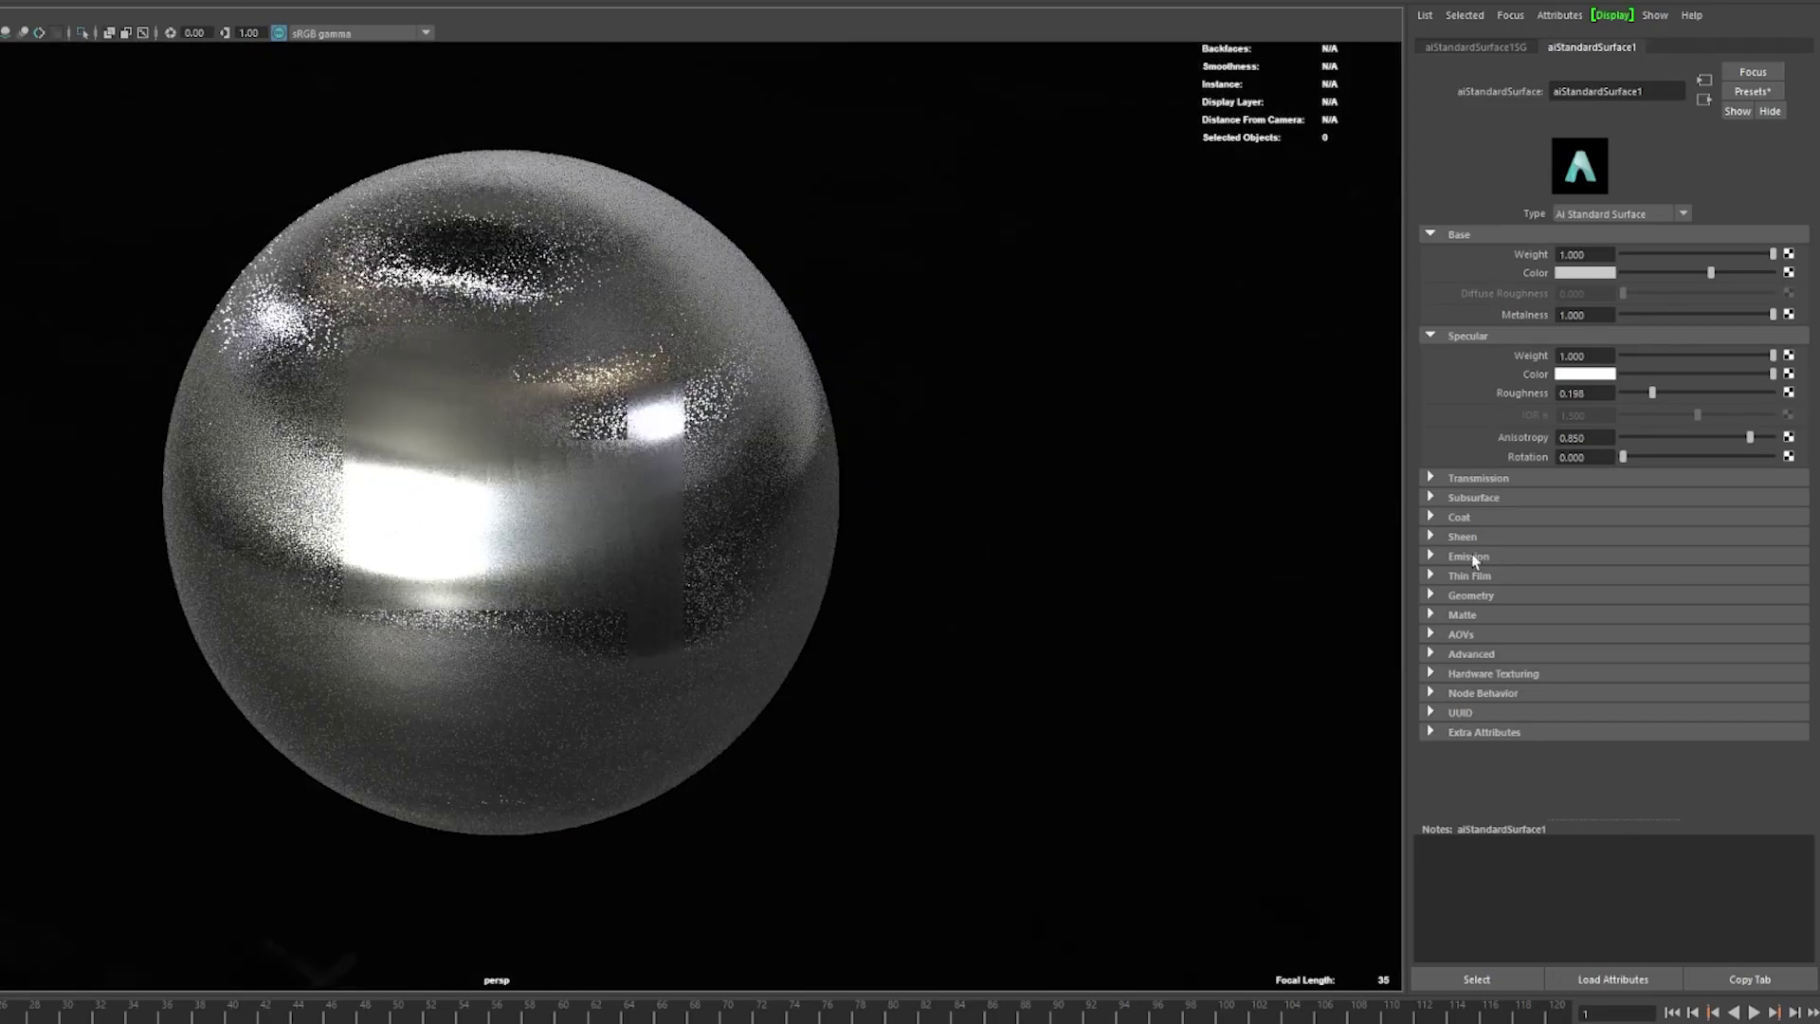
drag(1628, 461, 1663, 470)
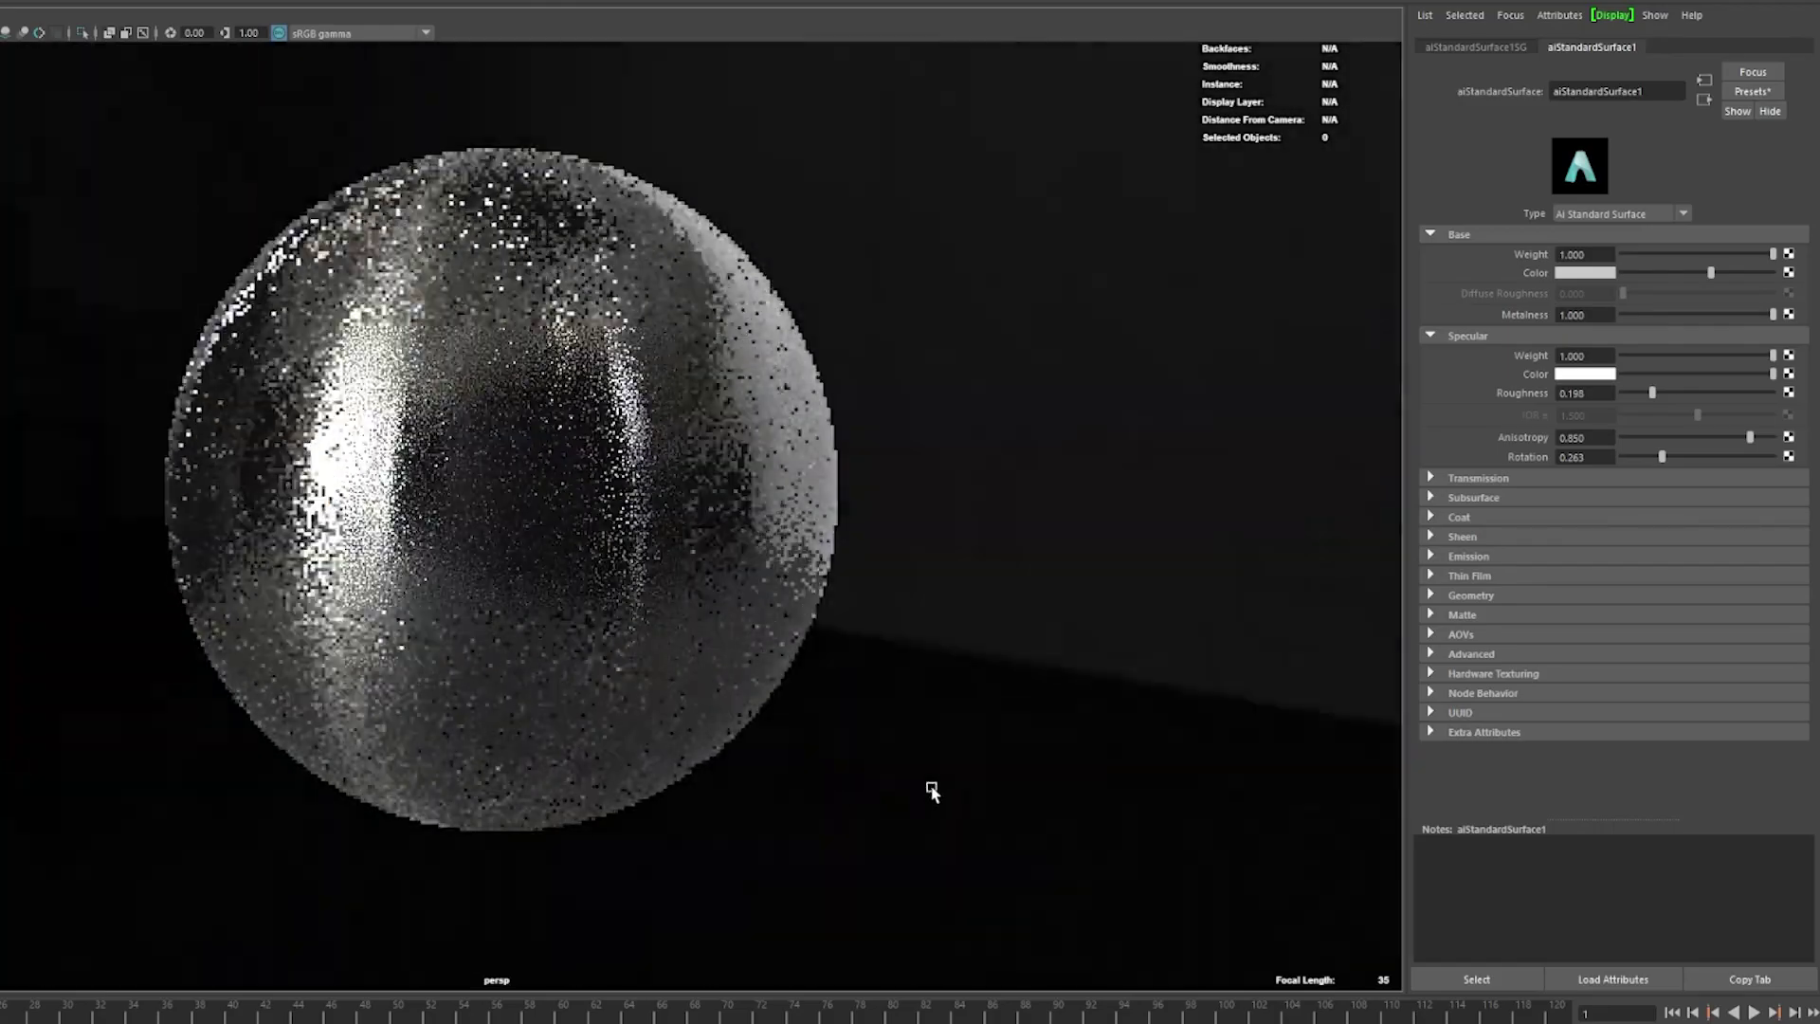
click(610, 488)
key(e)
drag(590, 371, 992, 345)
Undo the sphere's rotation and show its material attributes on the noise-textured sphere
click(980, 532)
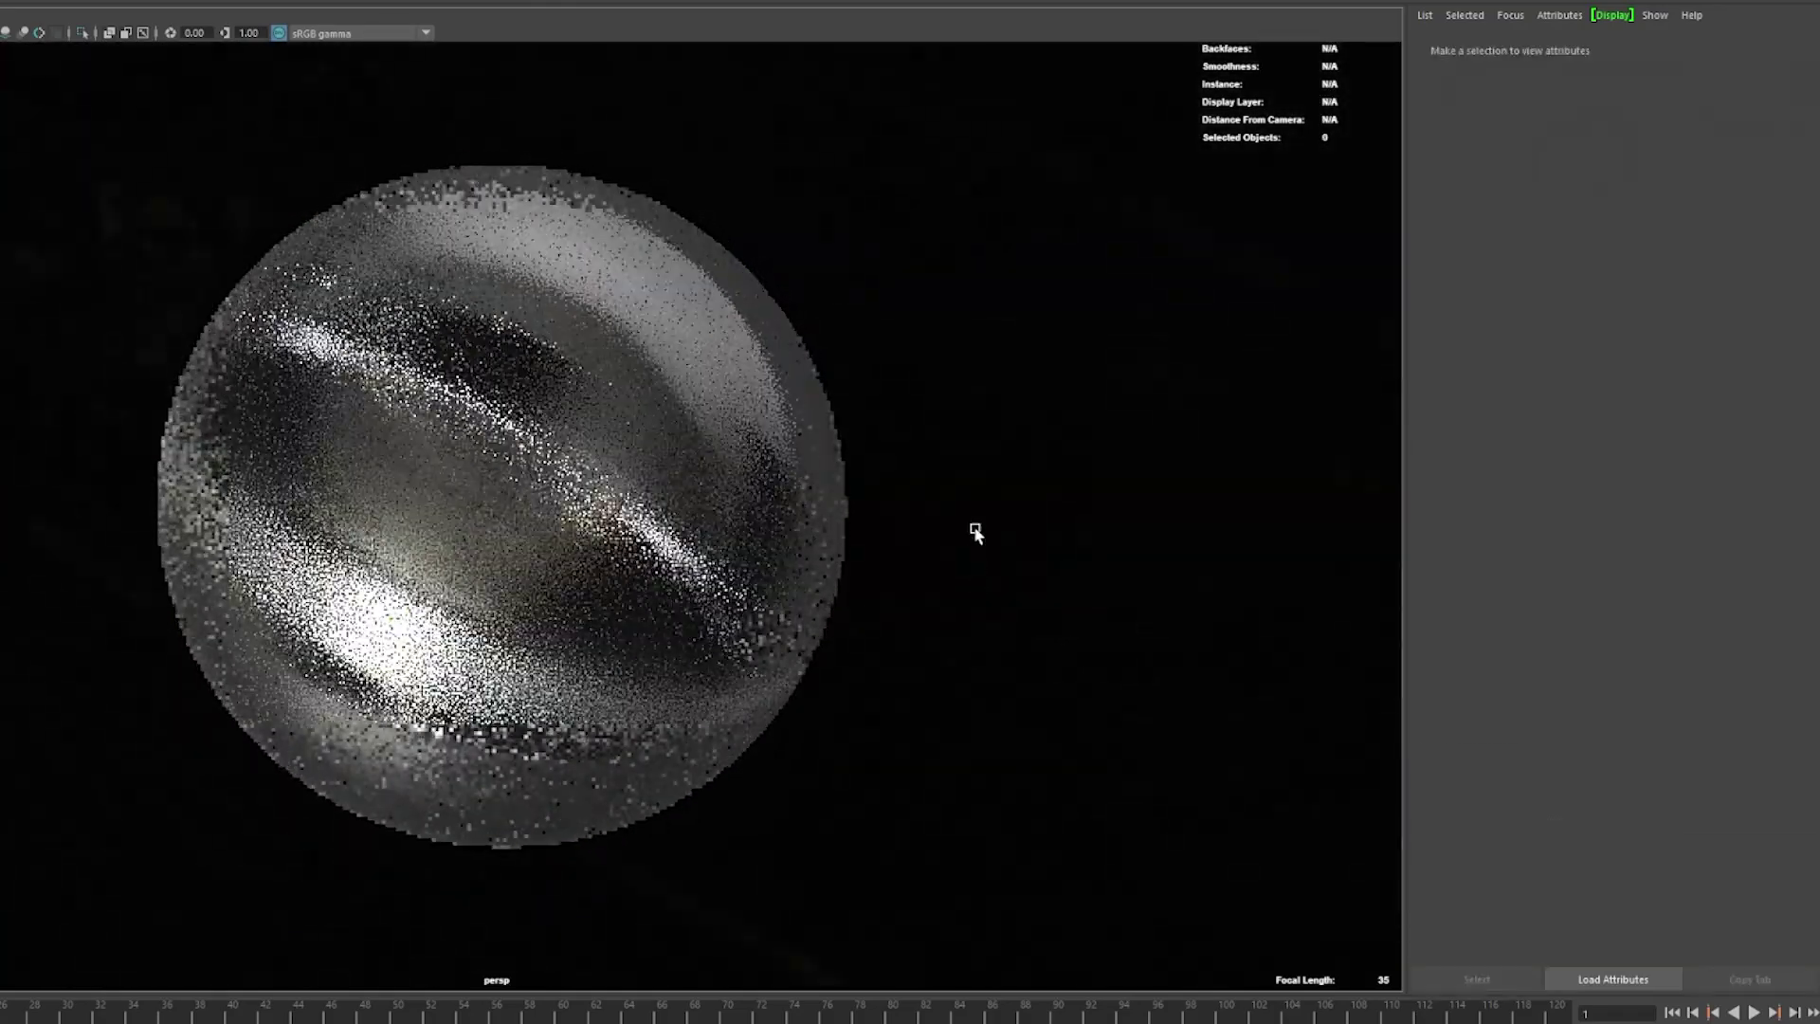
key(ctrl+z)
key(ctrl+z)
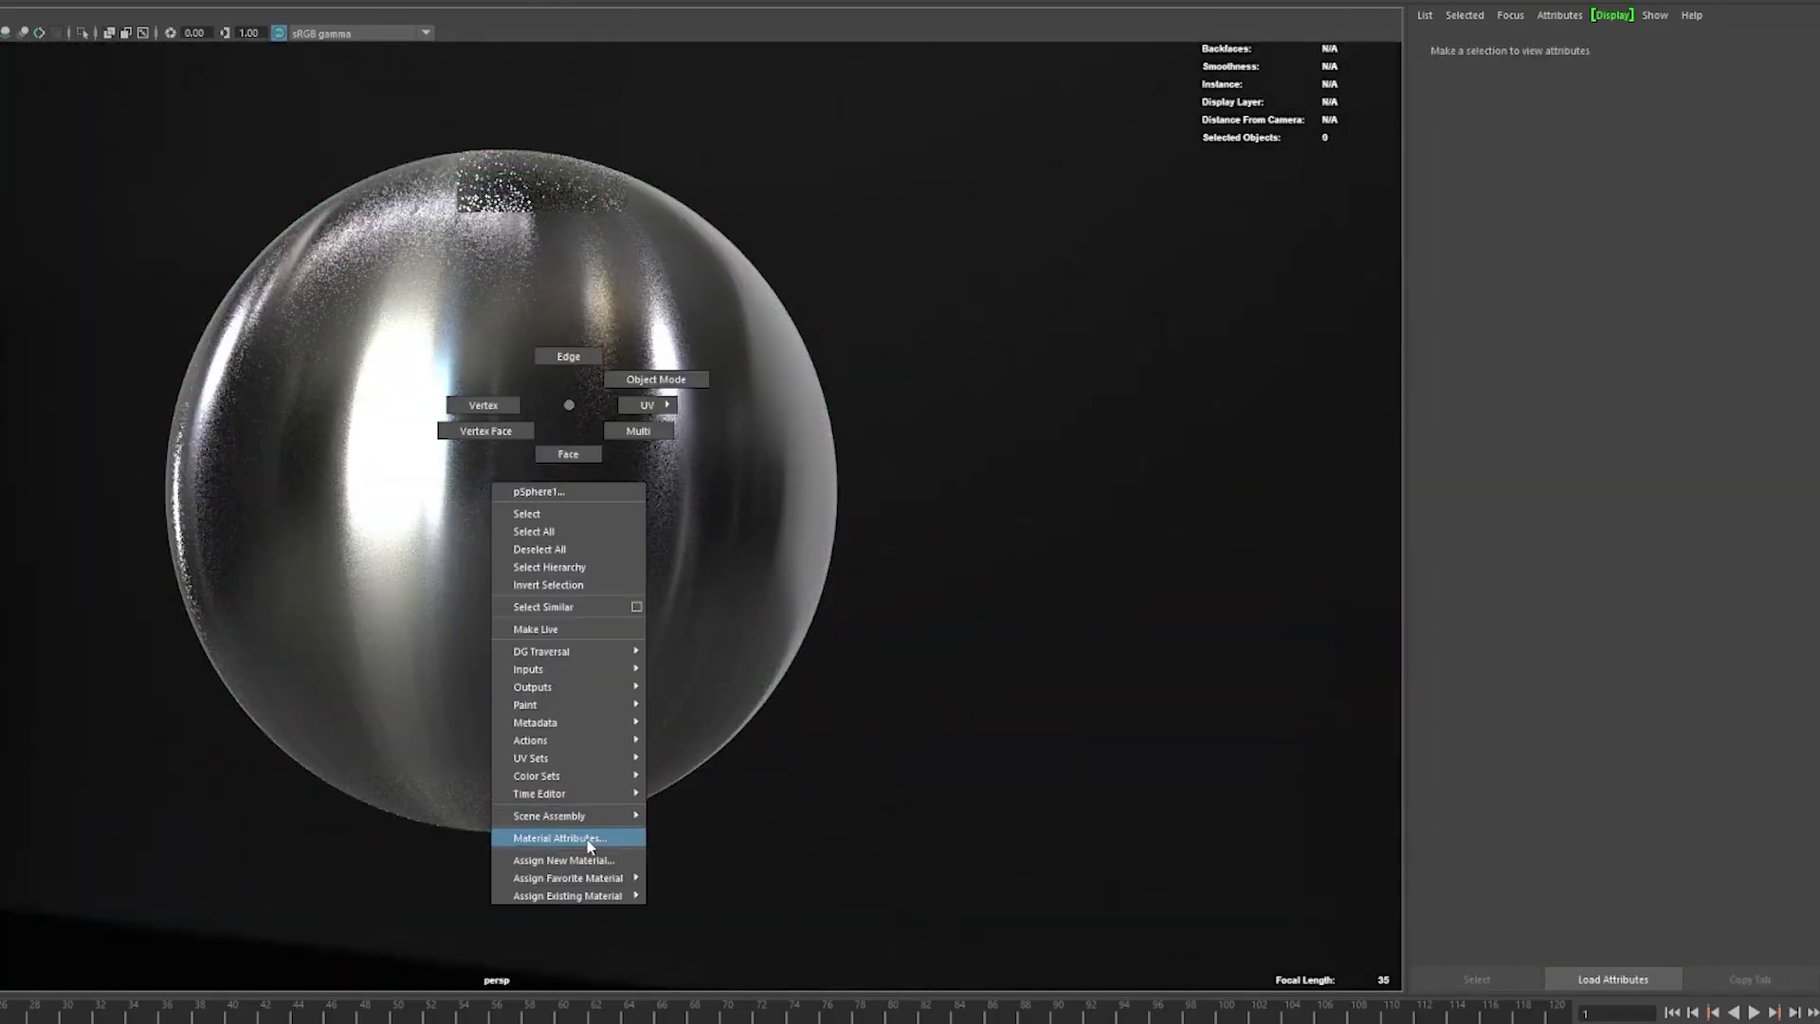
click(590, 842)
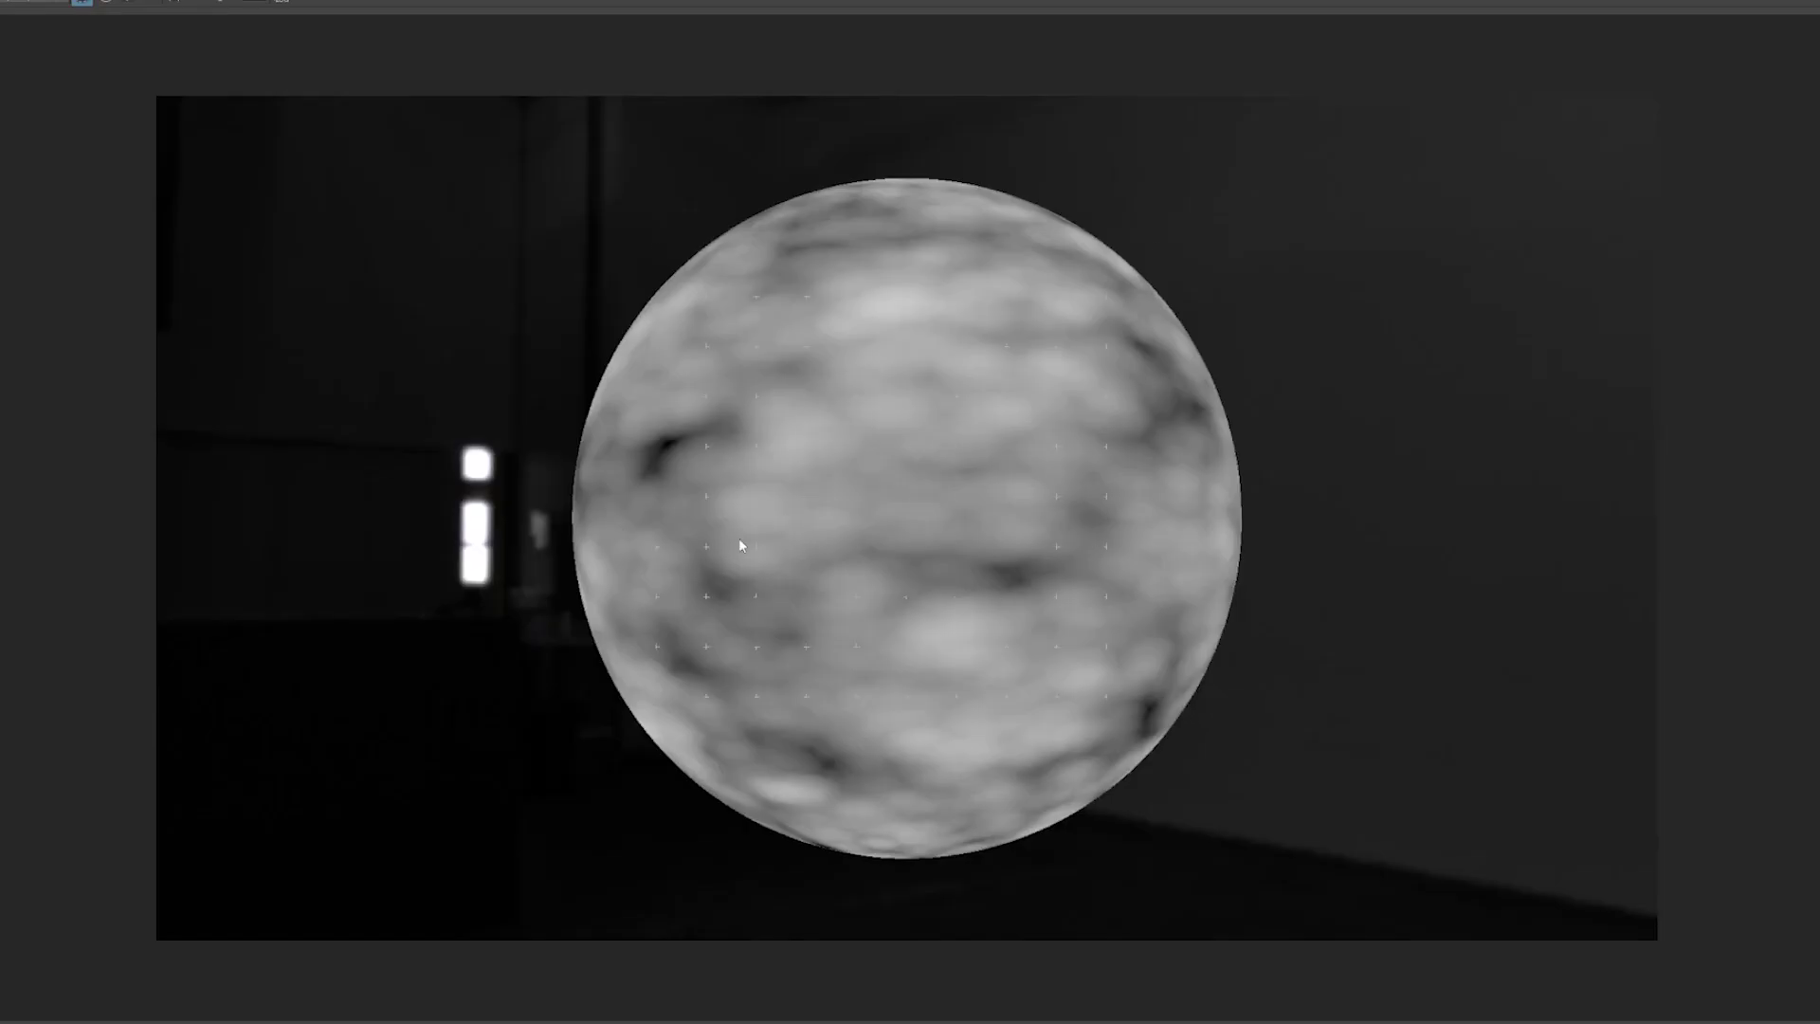
alt+drag(740, 533, 877, 560)
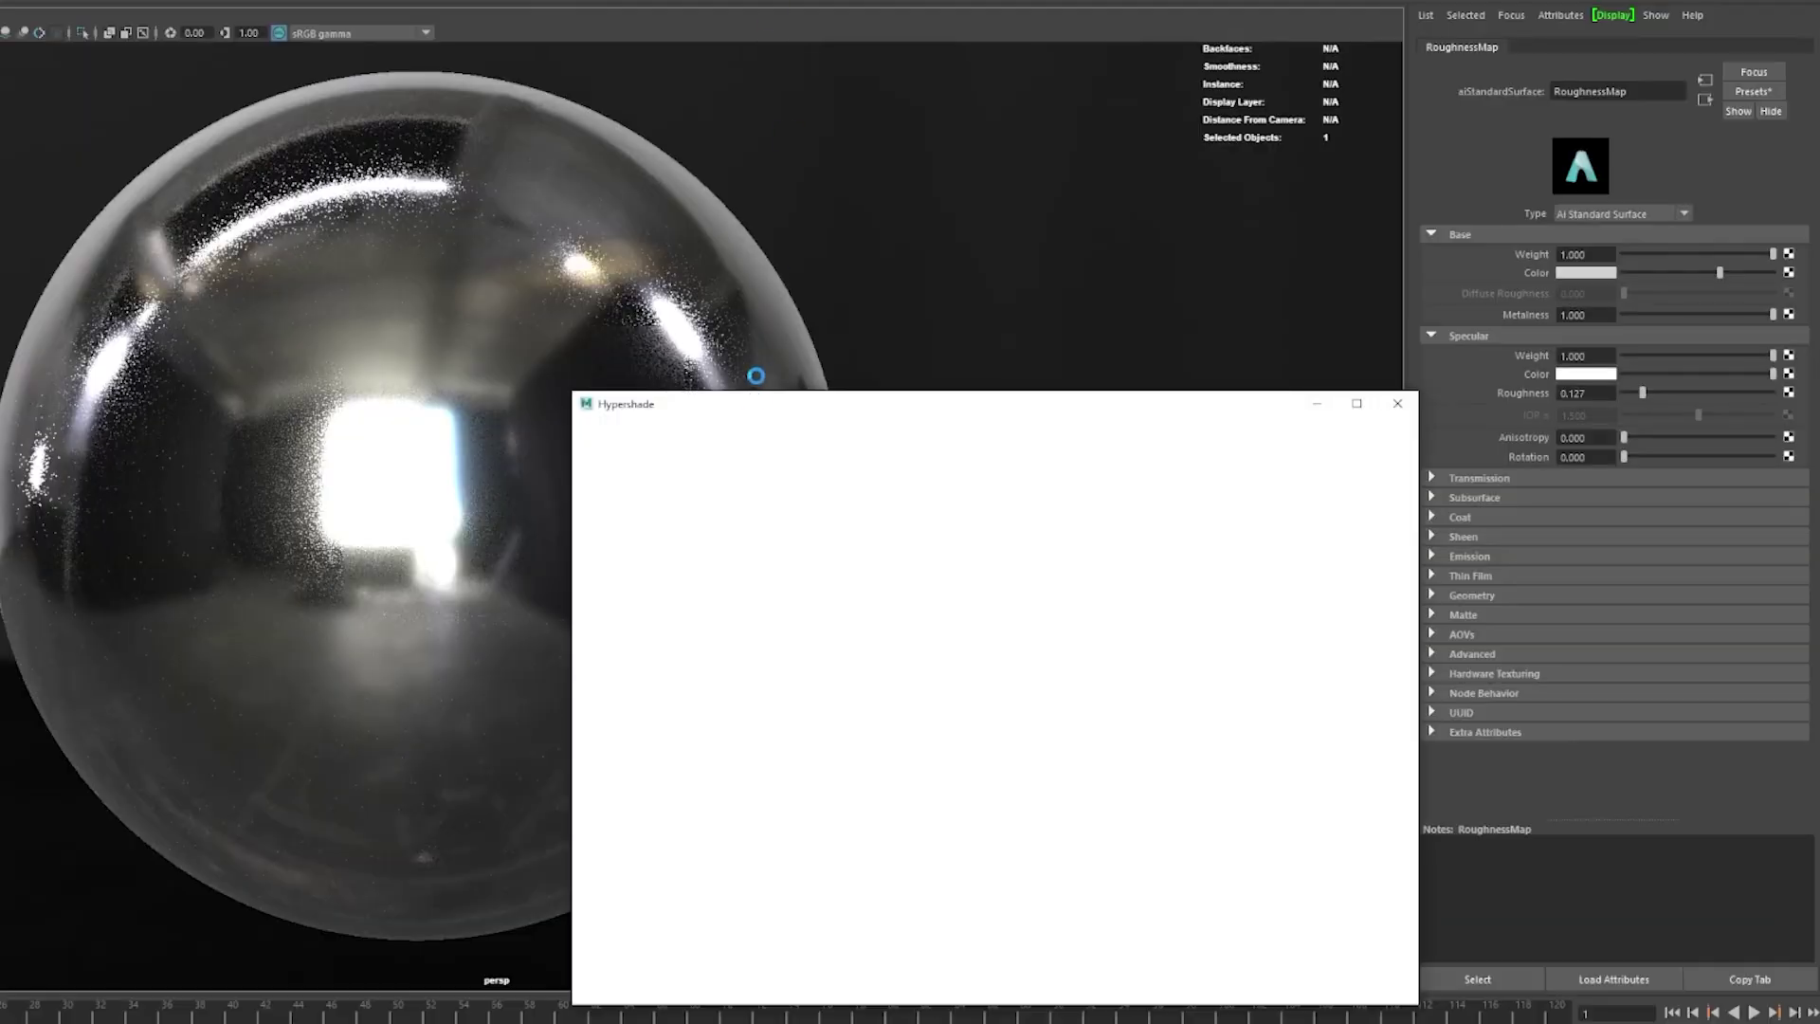
Open Hypershade to inspect RoughnessMap1's surface imperfections image in Raw colour space, orbiting the sphere
click(669, 498)
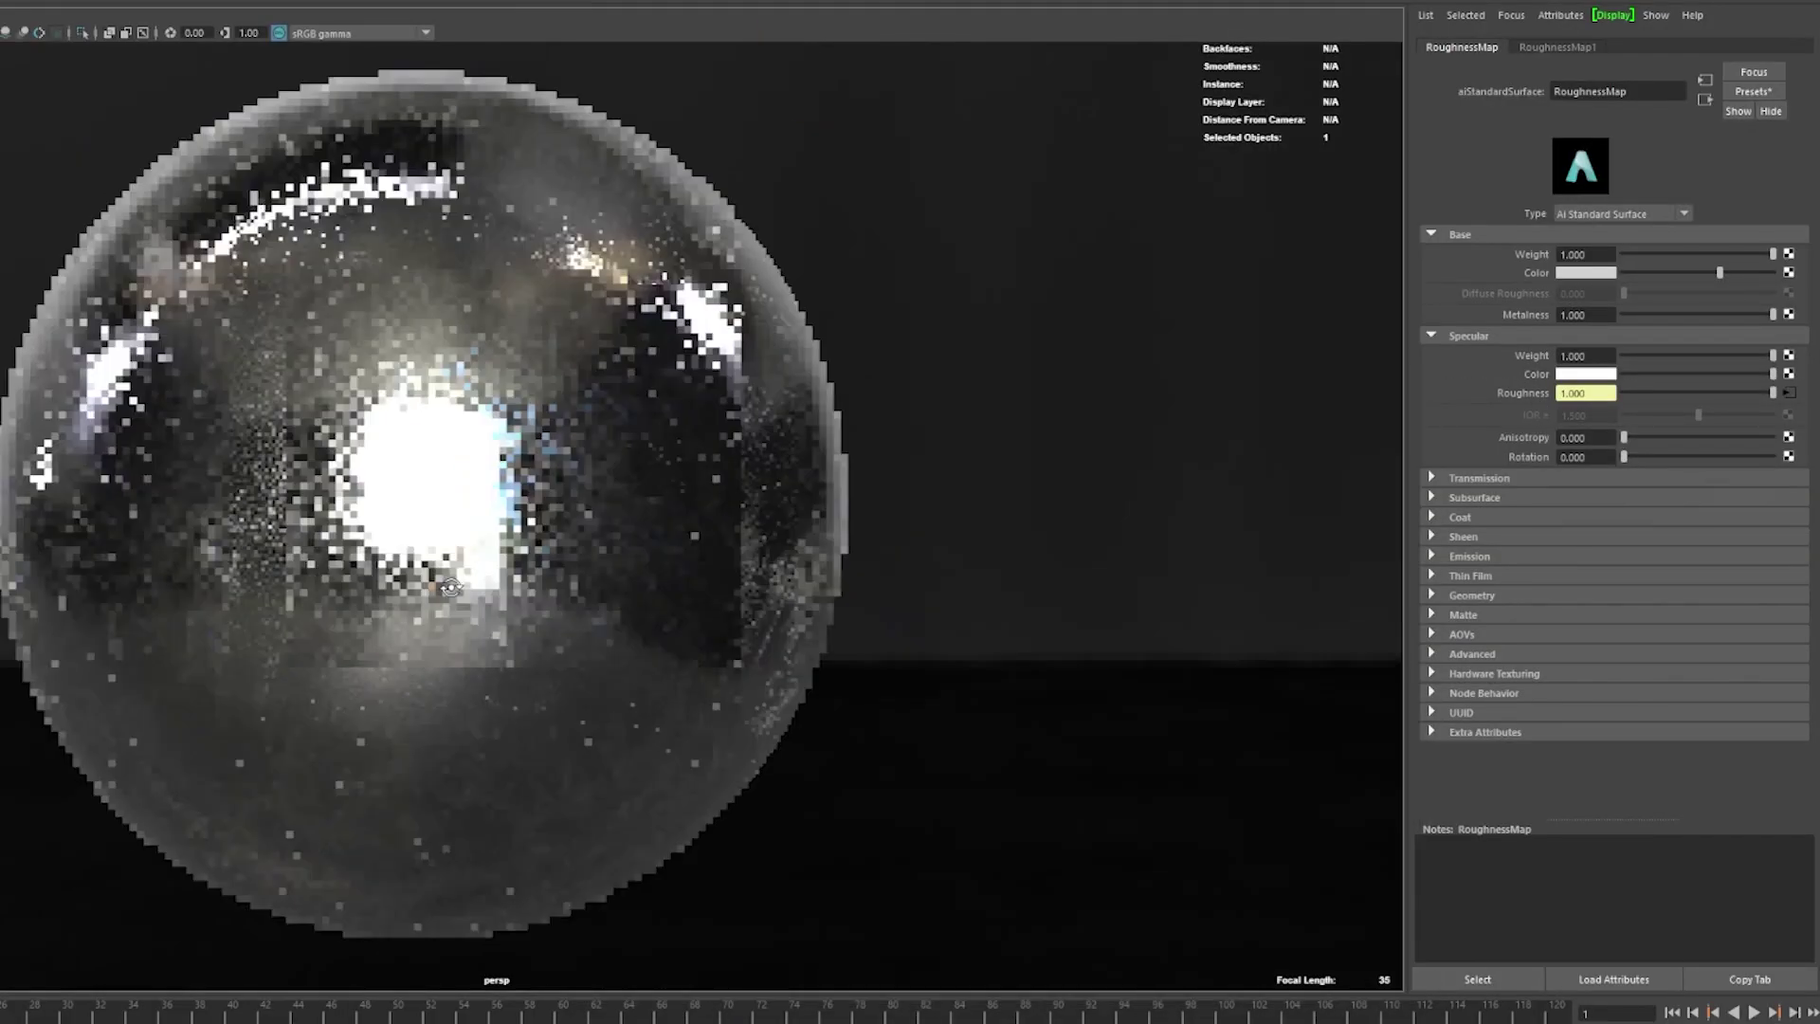
alt+drag(854, 569, 303, 497)
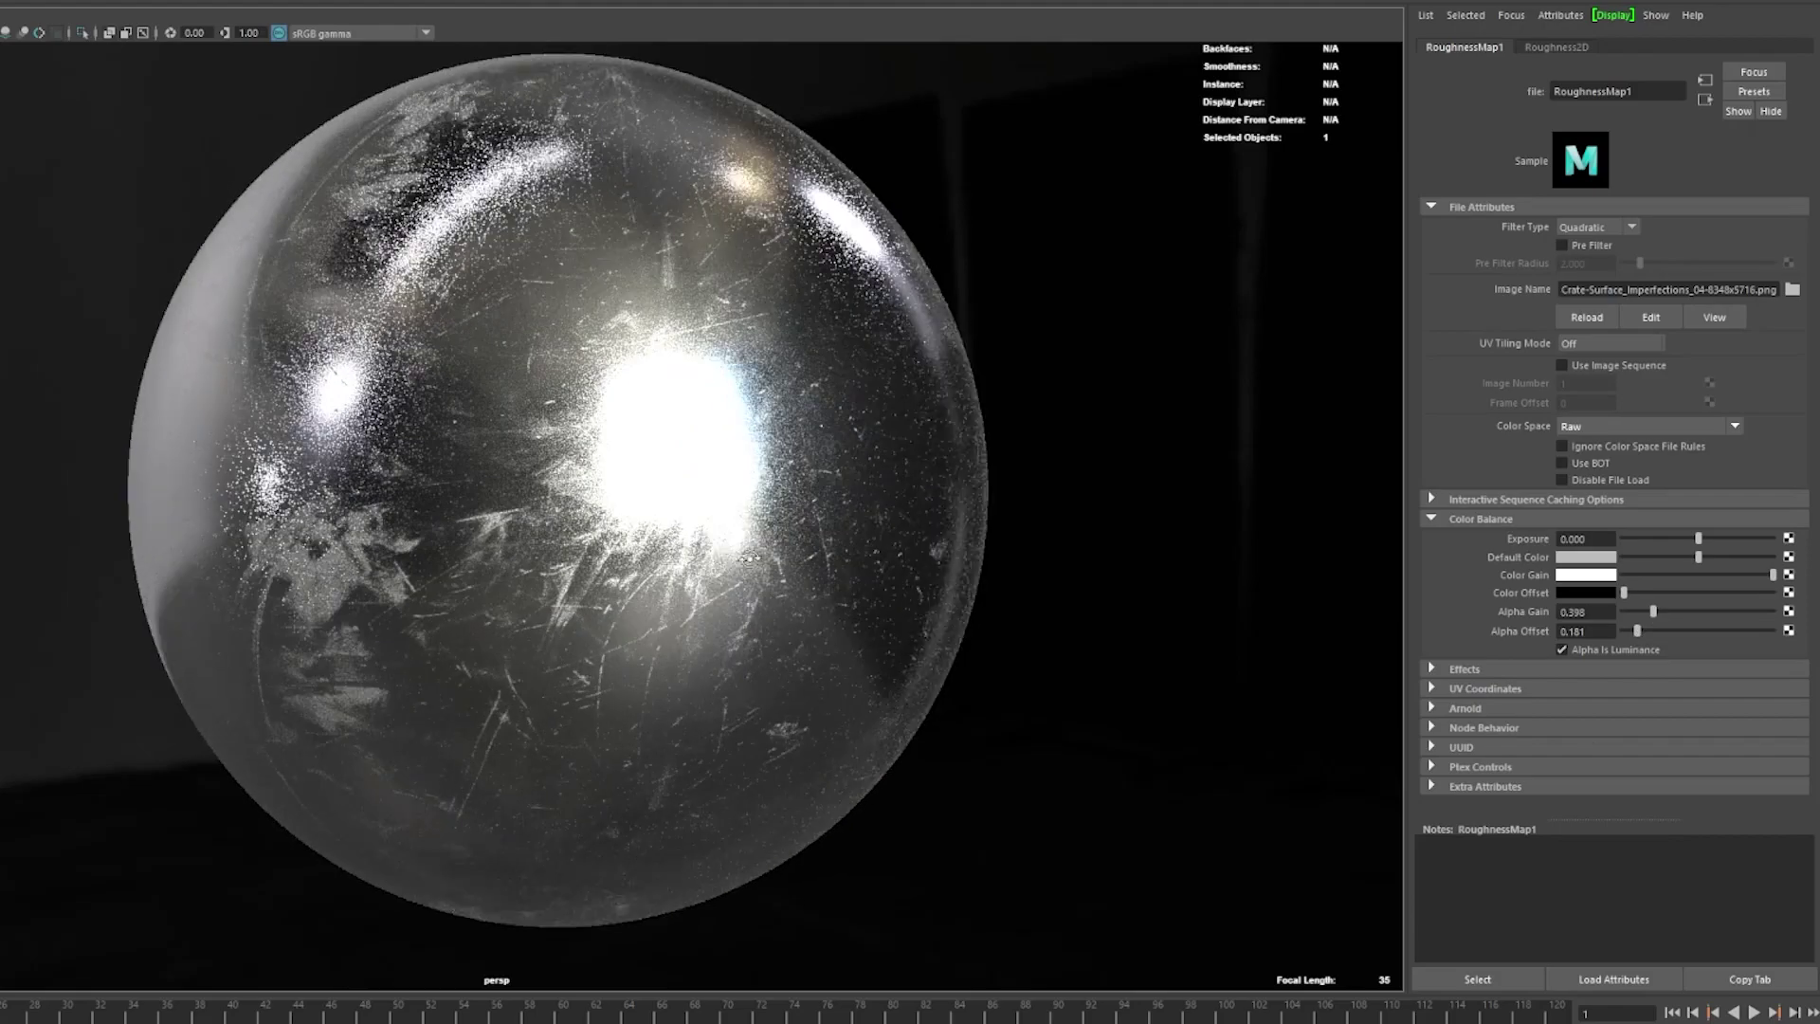
alt+drag(749, 557, 835, 770)
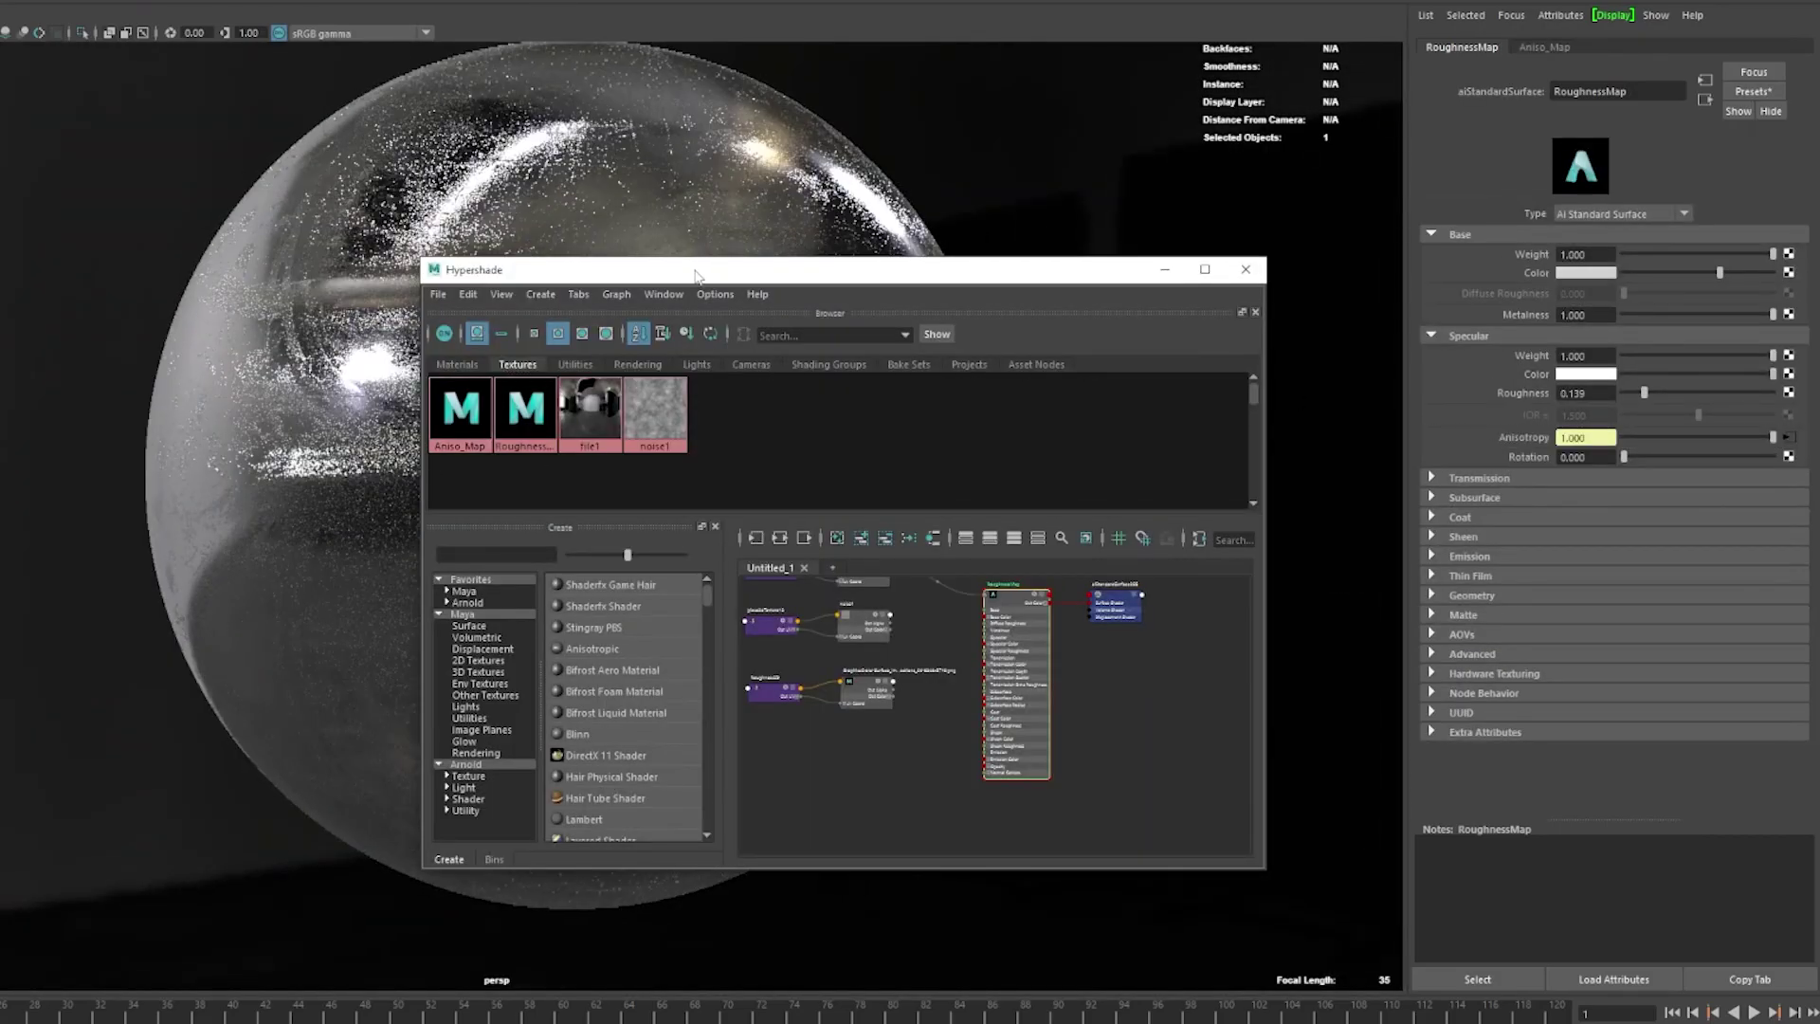
Move the node editor aside and set specular rotation to 0.175
drag(695, 276, 701, 772)
drag(1624, 457, 1650, 463)
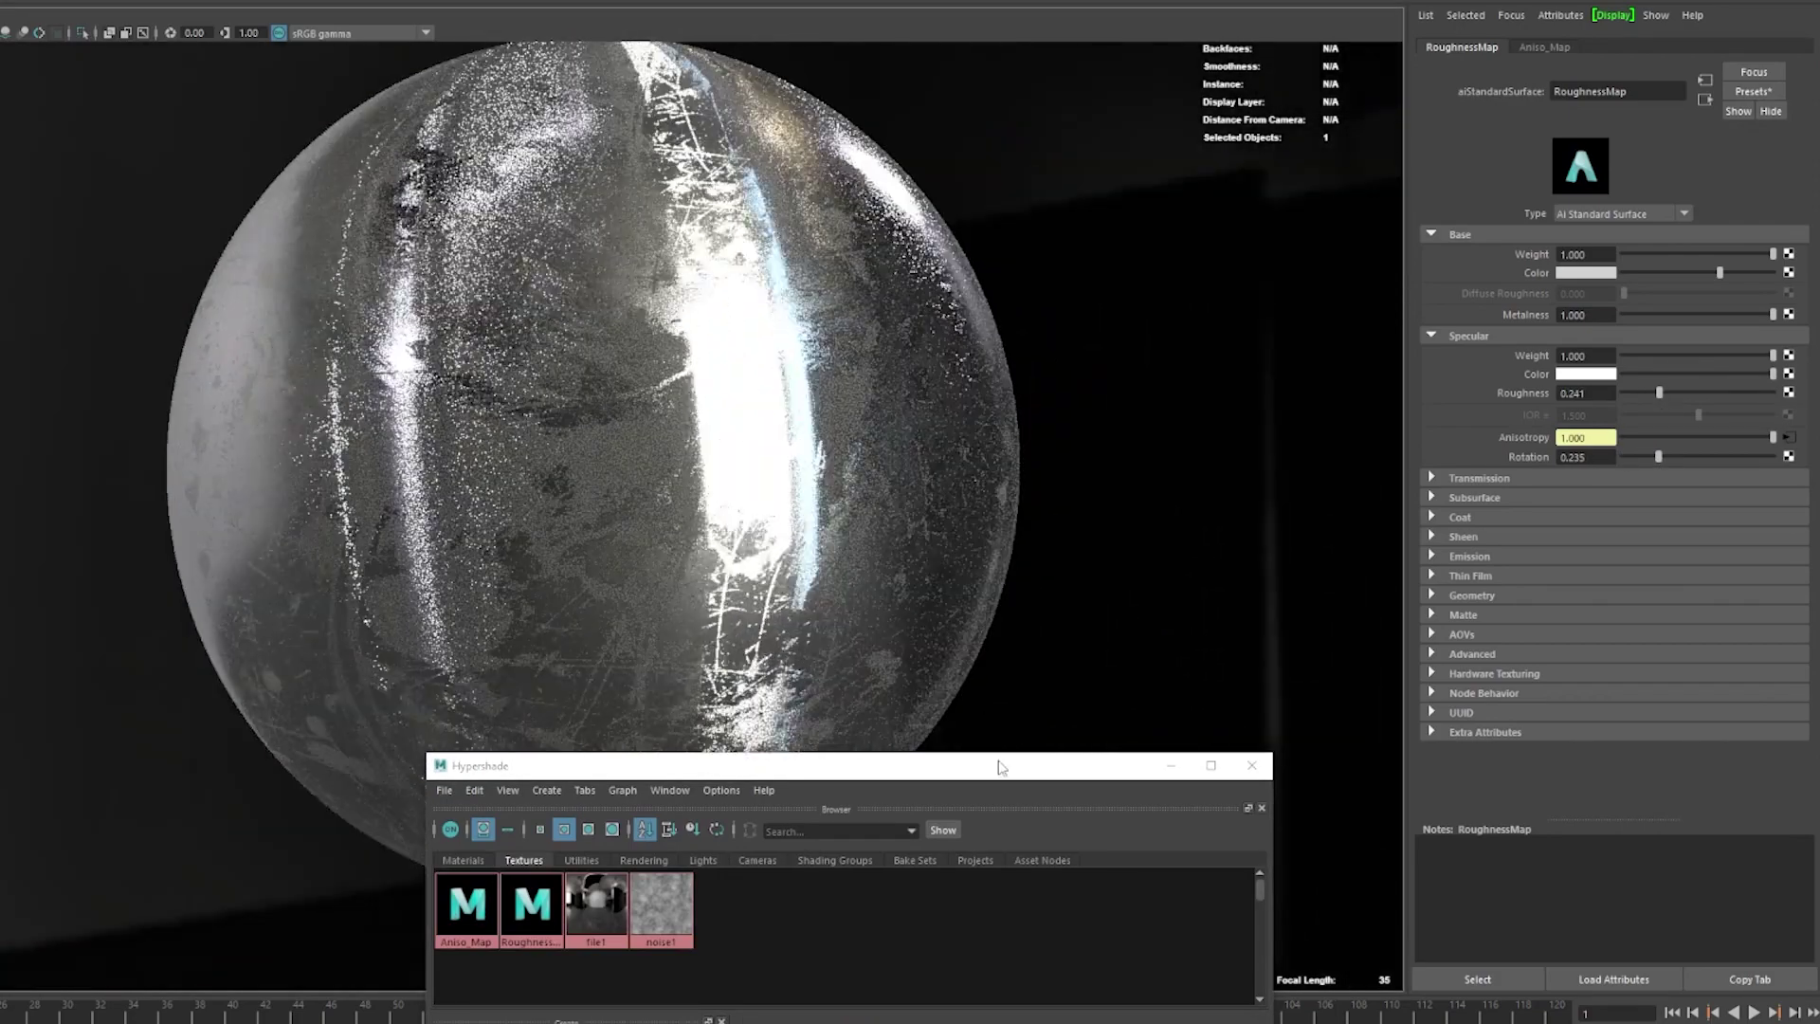
drag(996, 764, 1033, 375)
Connect noise1 to Specular Rotation, close Hypershade and lower the specular roughness
middle_drag(1530, 457, 1536, 464)
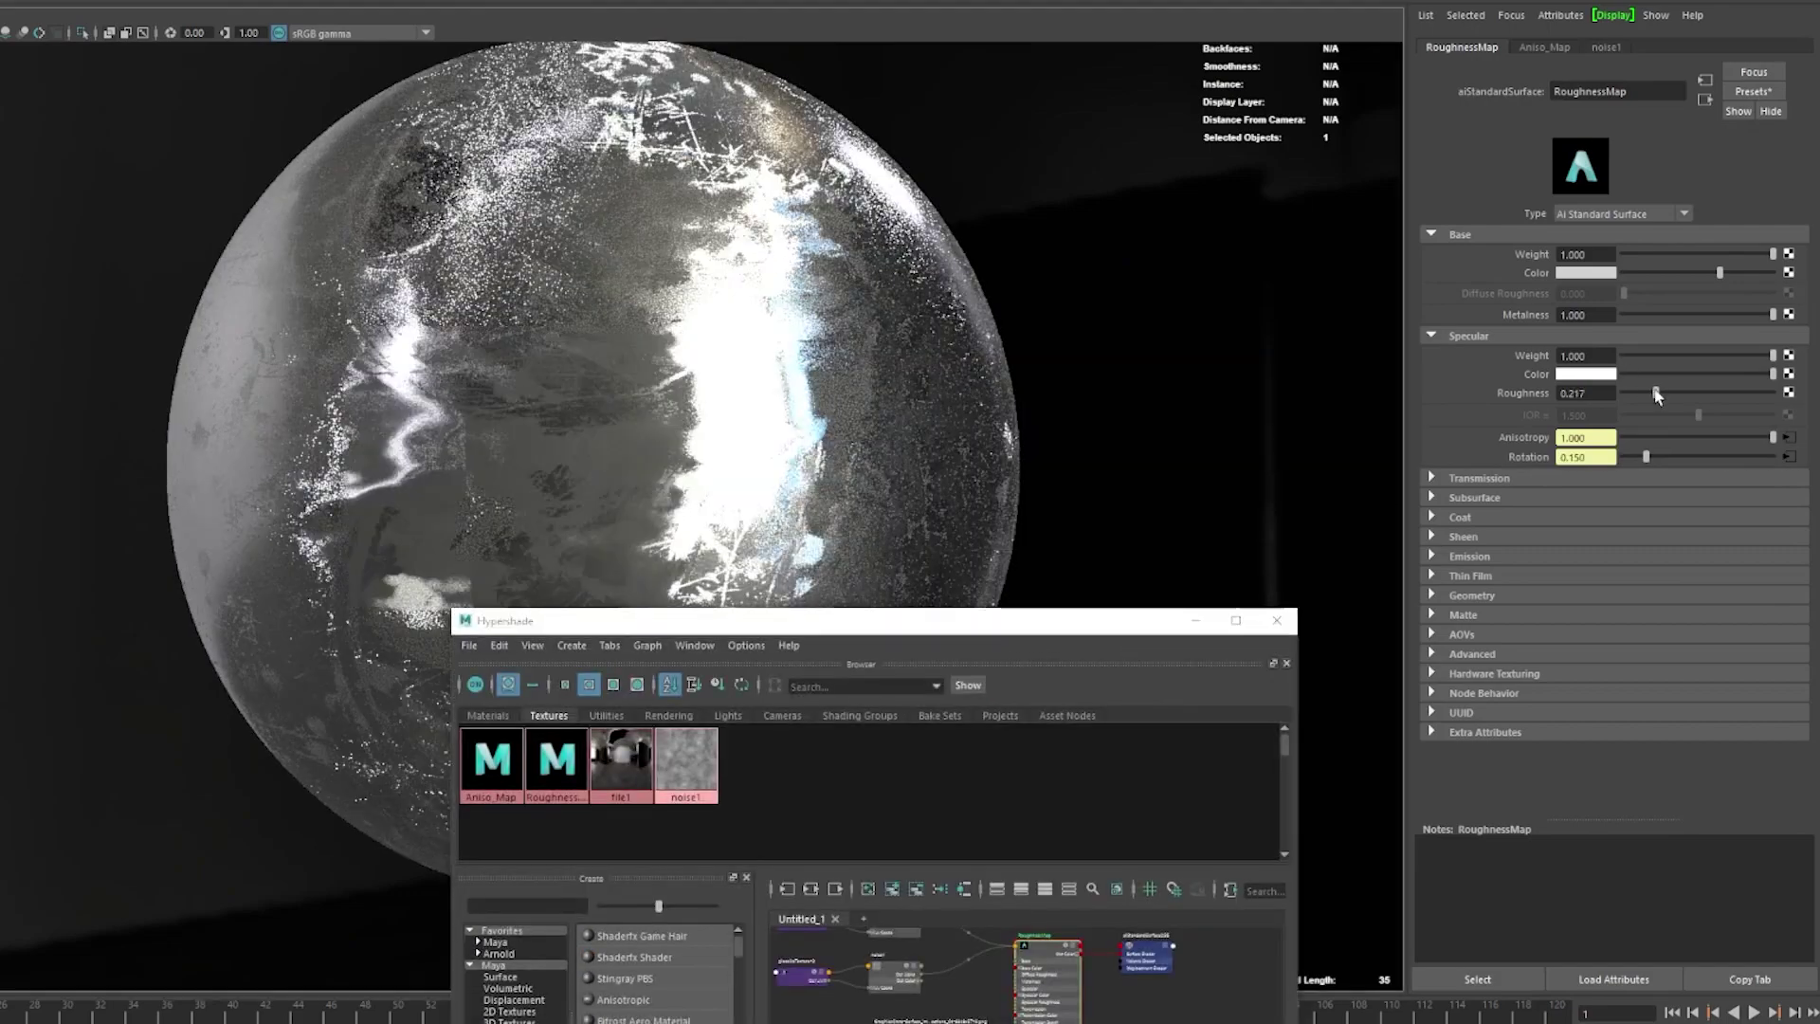
drag(1659, 392, 1640, 393)
click(1290, 375)
alt+drag(1079, 681, 921, 622)
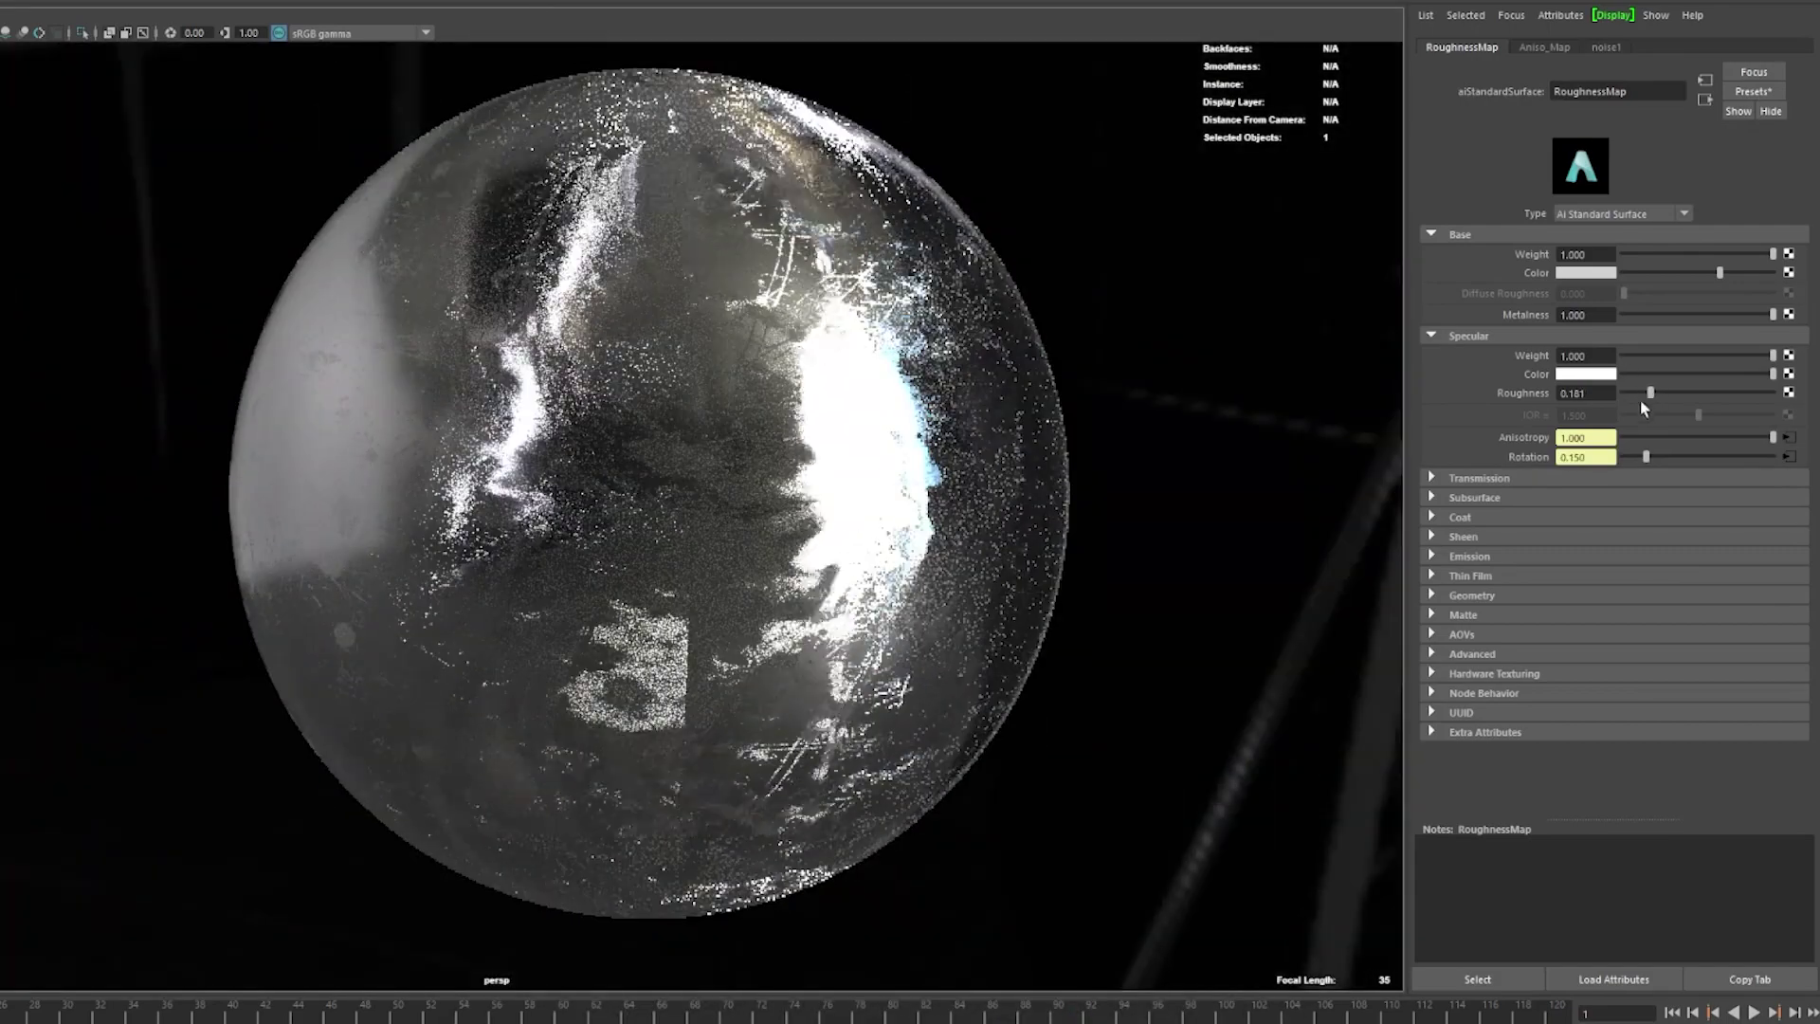
click(1788, 456)
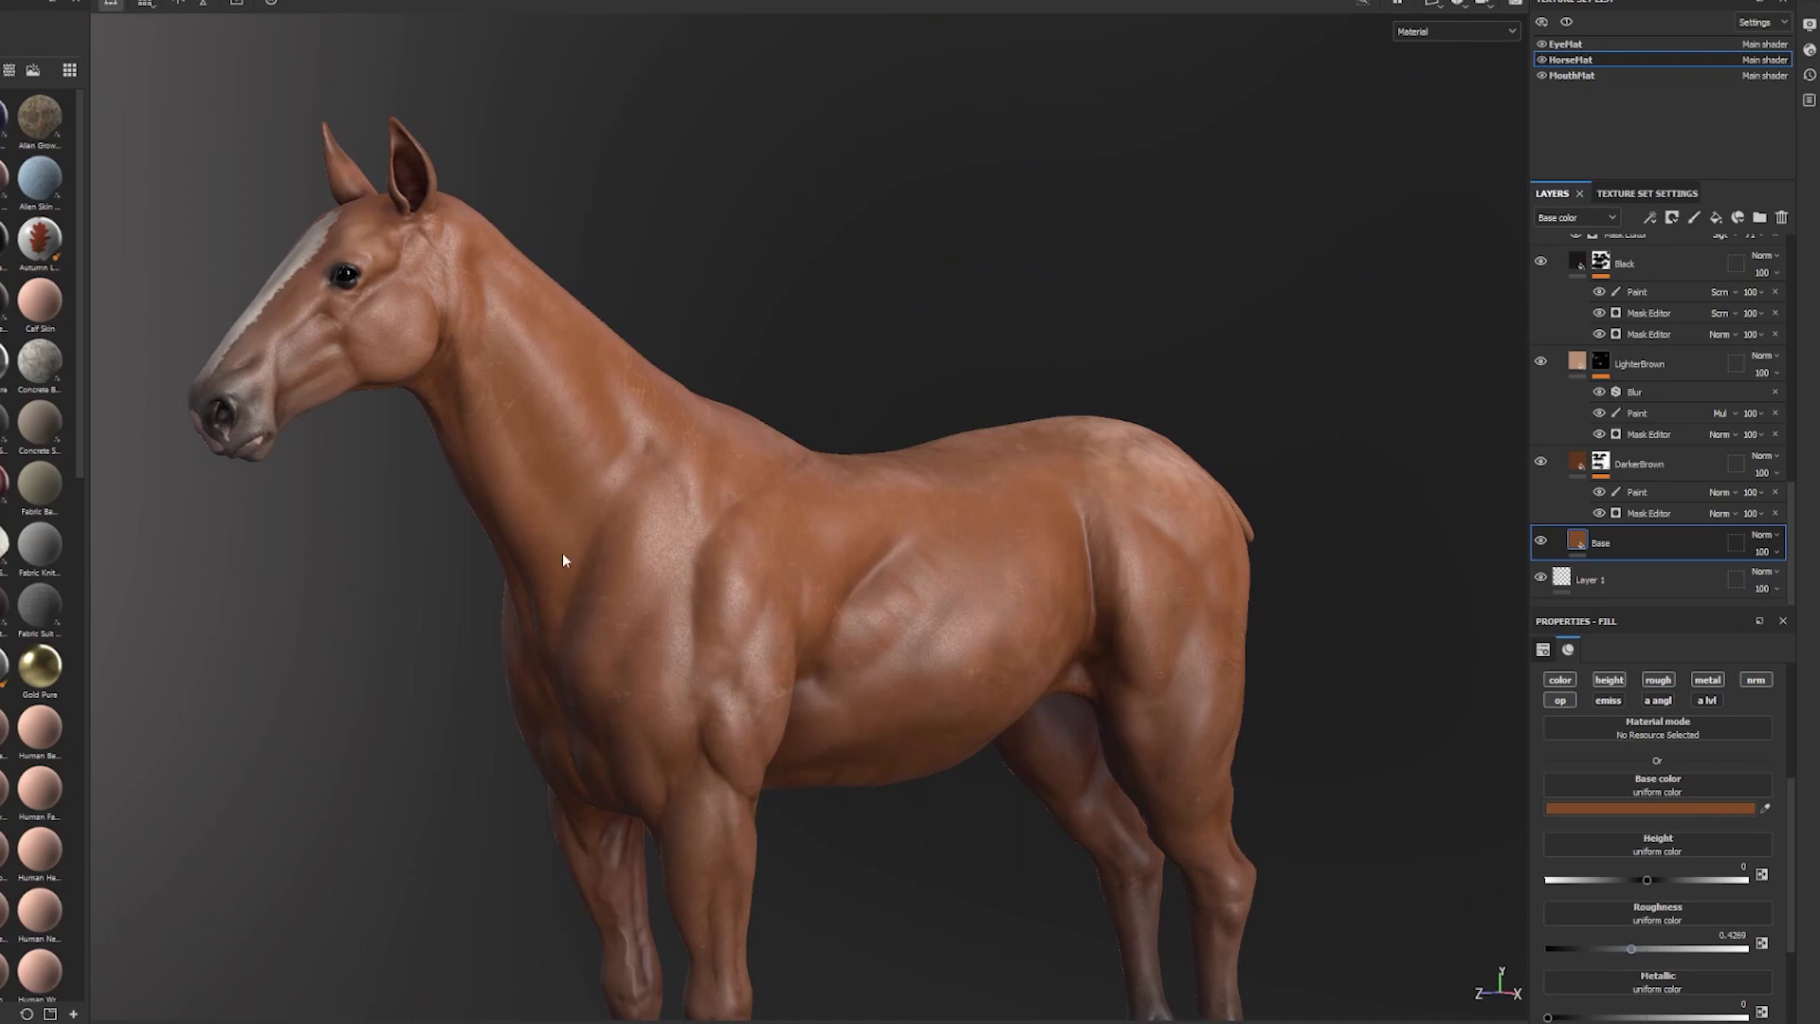
alt+drag(564, 560, 775, 538)
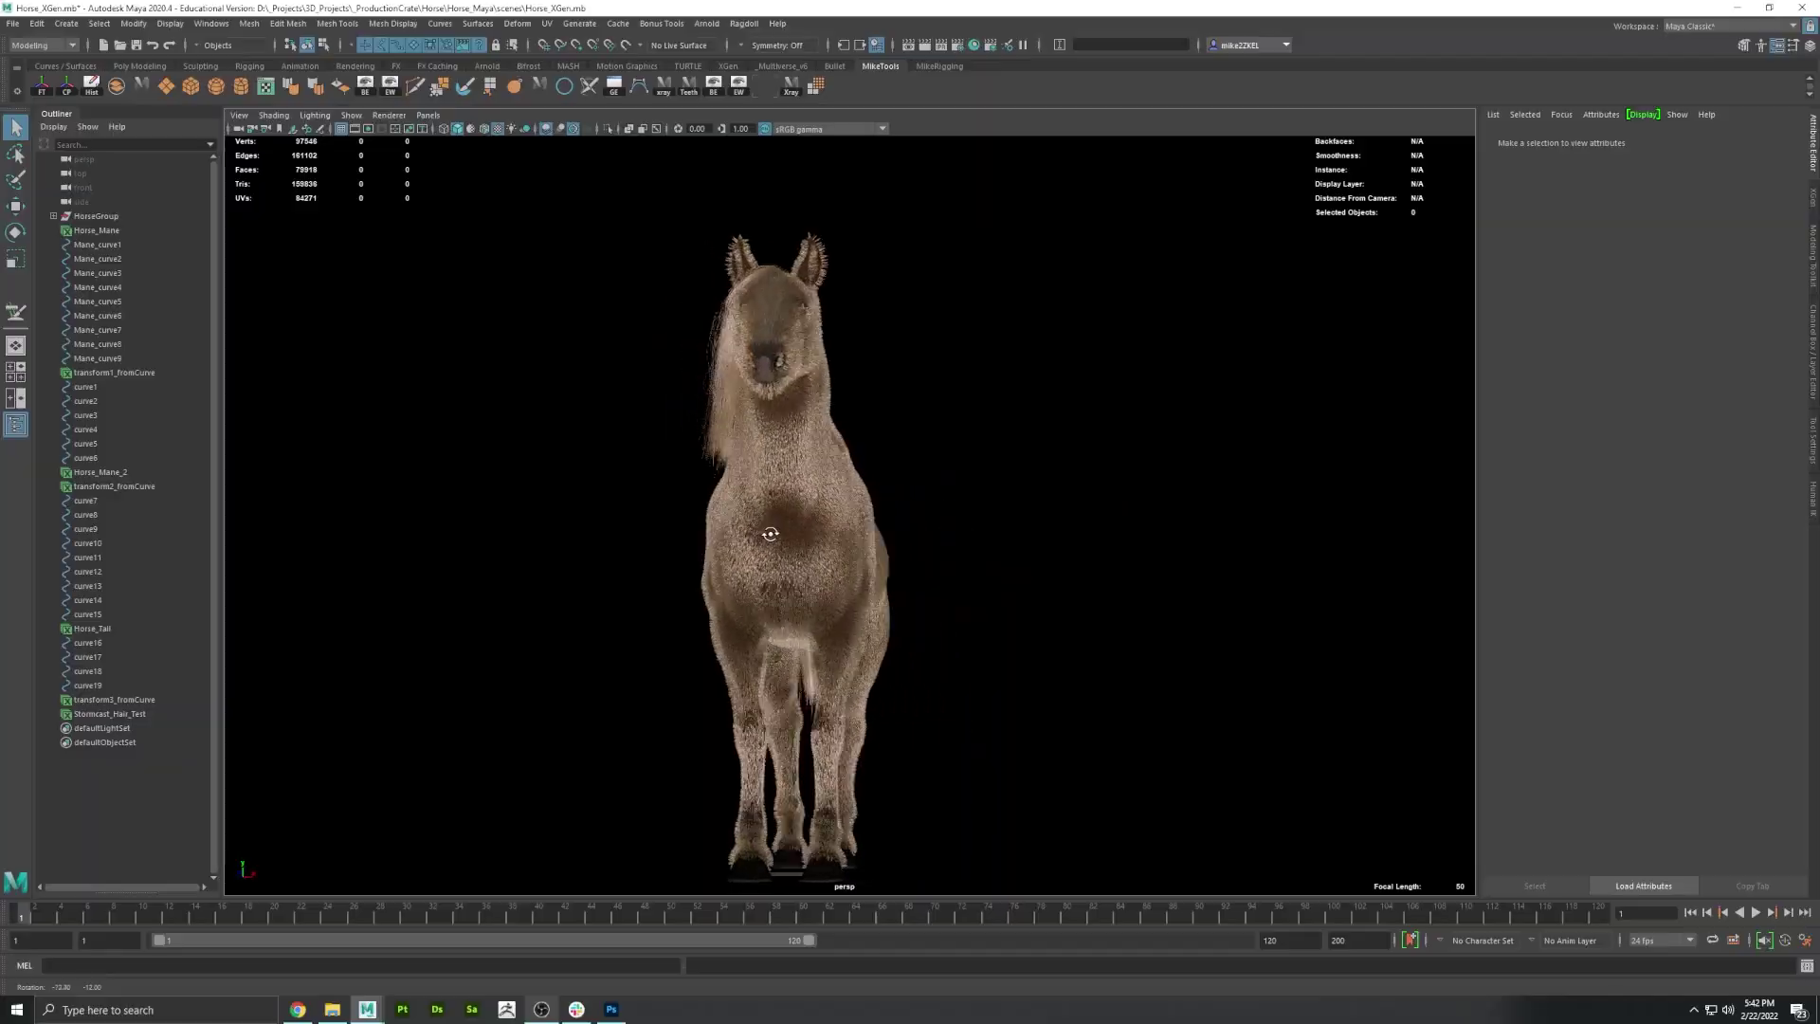
Dolly the viewport toward the furry horse in Horse_XGen.mb
scroll(904, 554, up, 5)
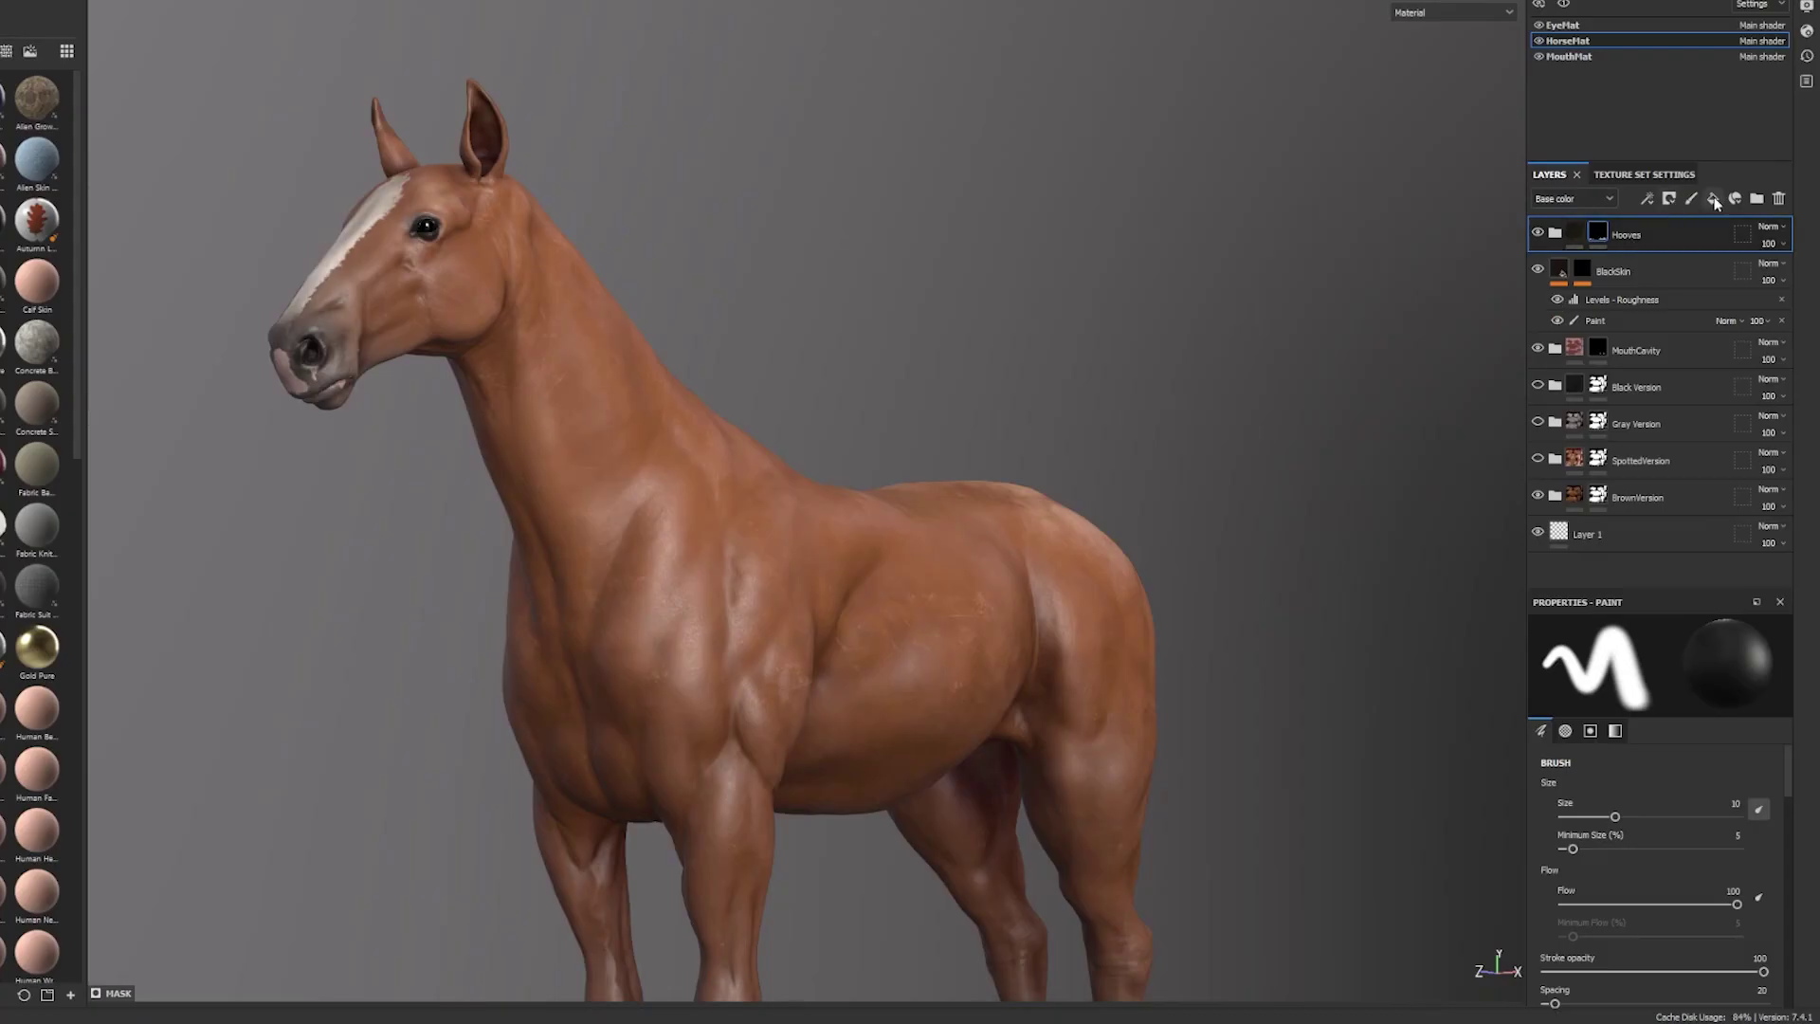
Add a fill layer with its color, opacity and emissive channels turned off
click(1714, 199)
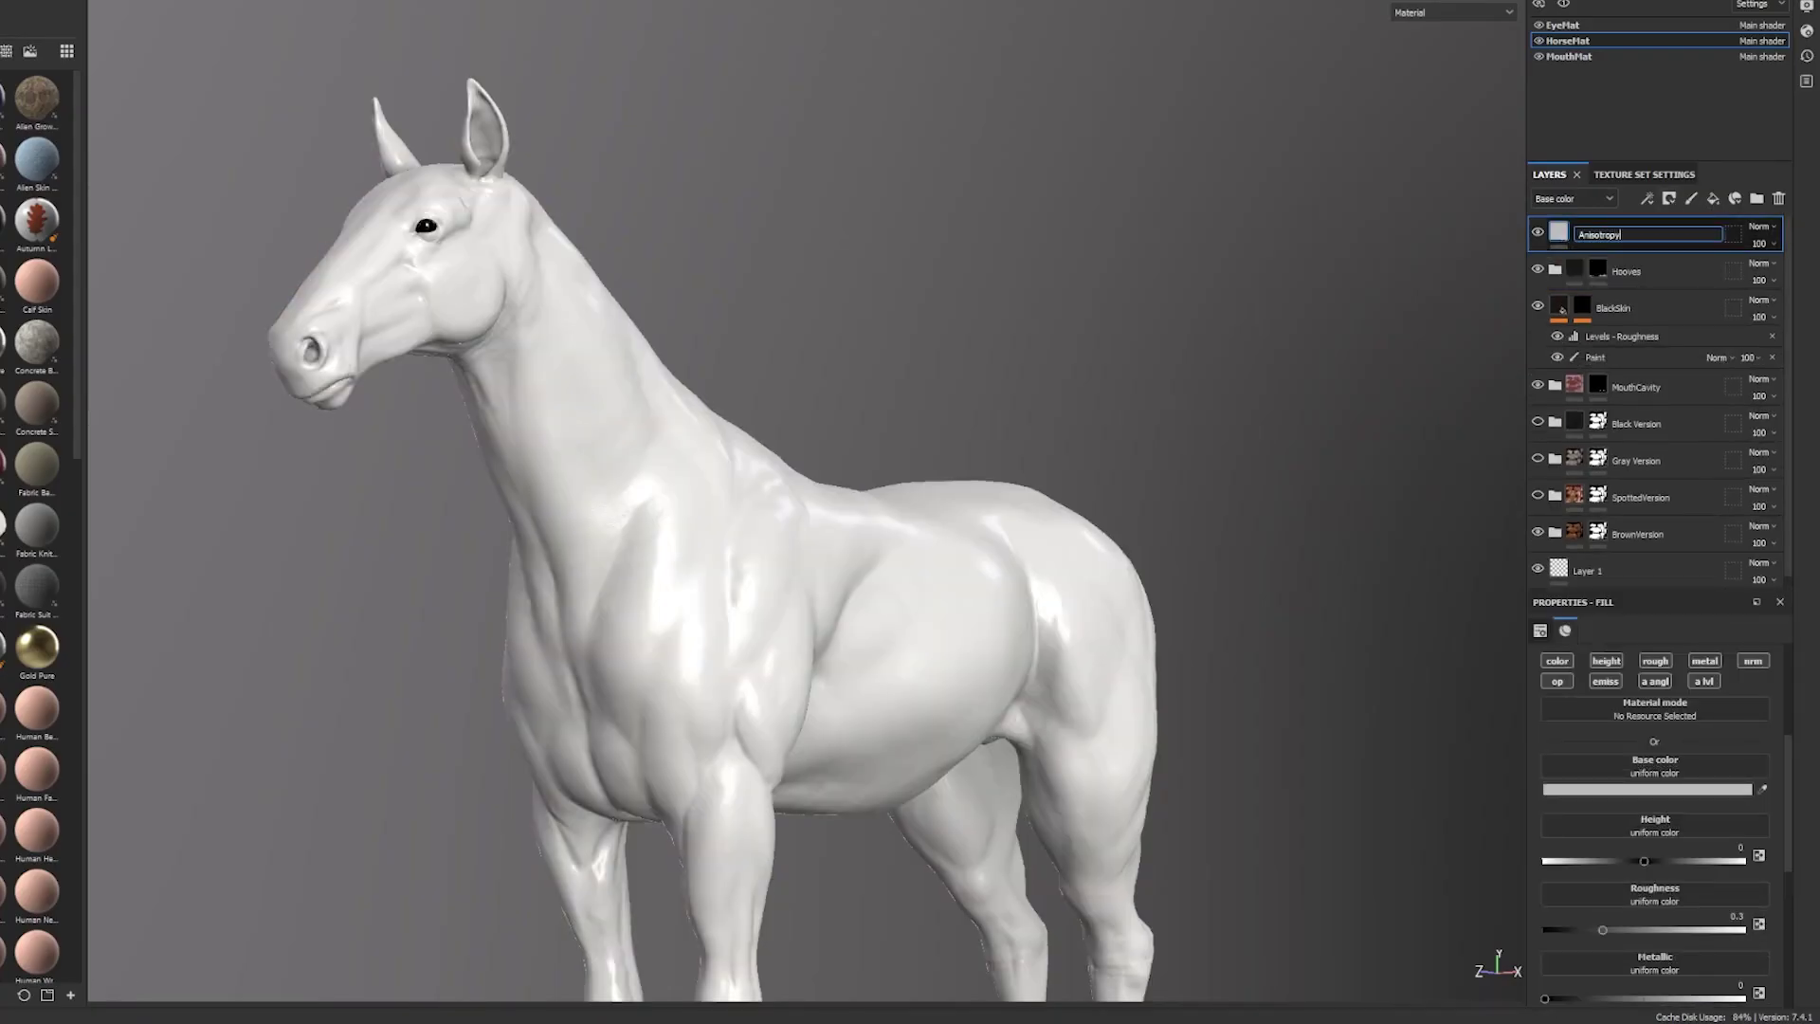
click(1557, 661)
click(1557, 680)
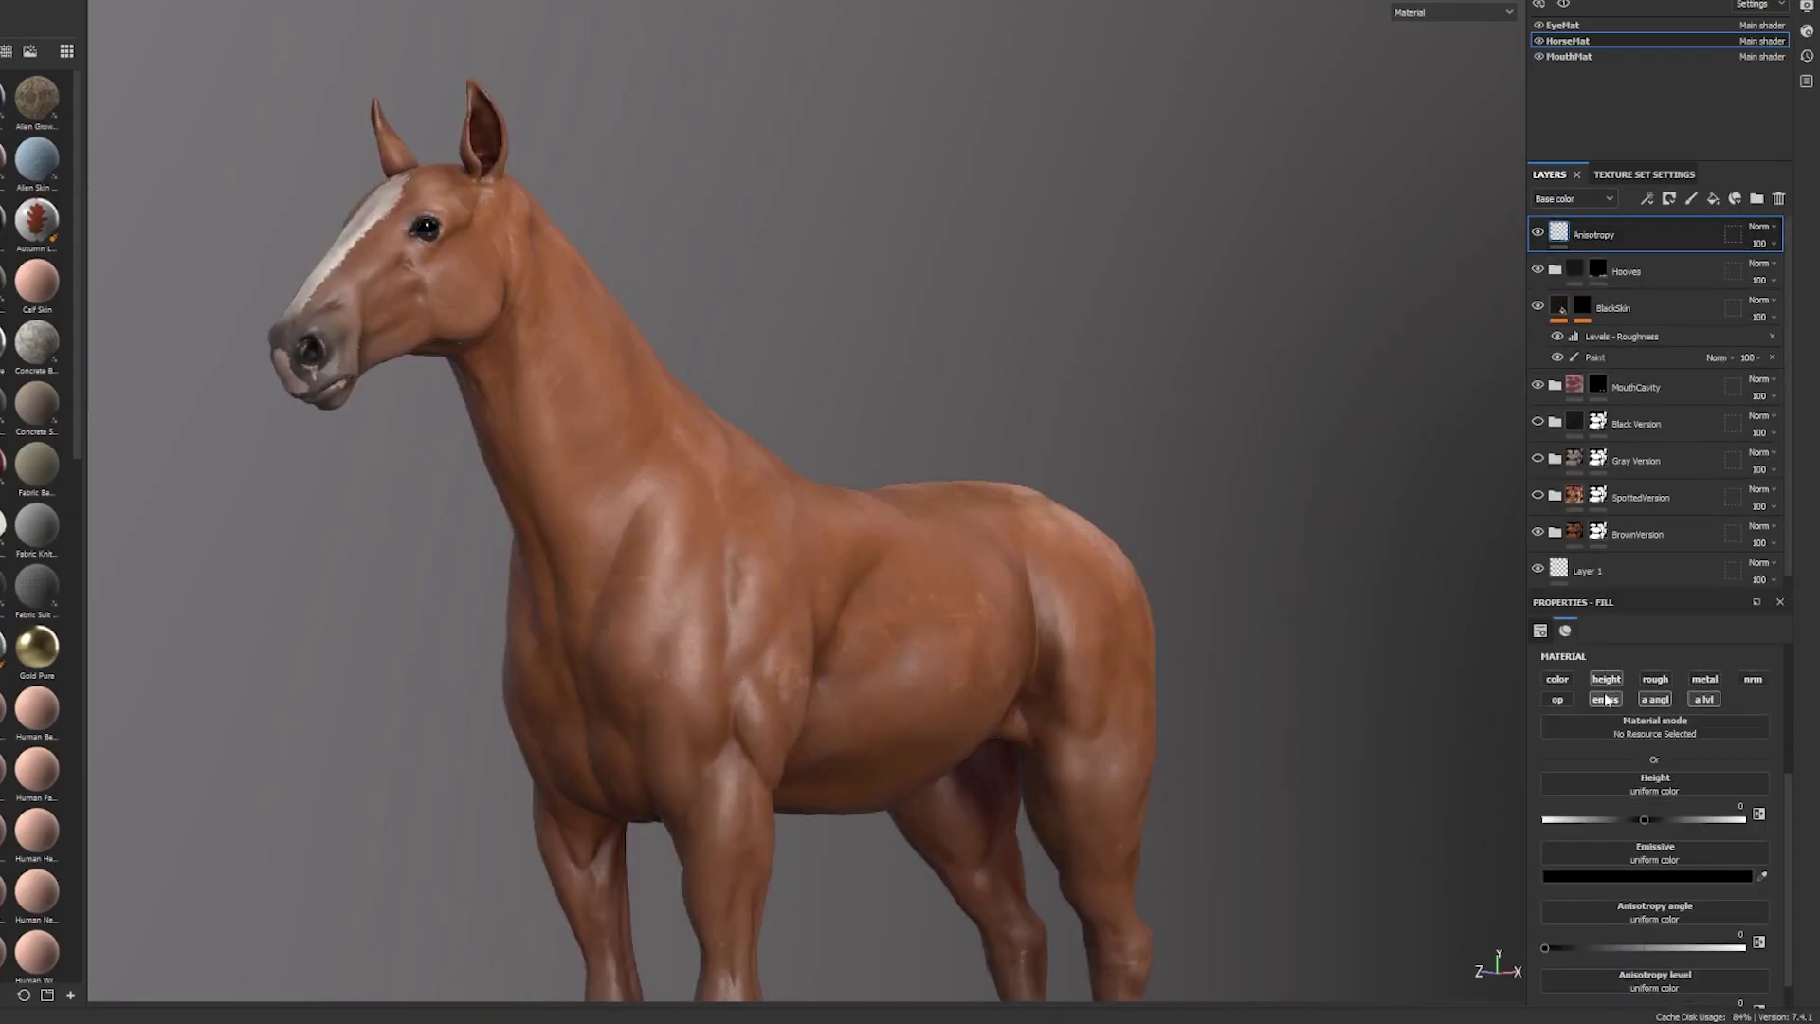
click(1605, 699)
Raise the anisotropy level and sweep the angle over the neck, settling at 0.5
drag(1546, 888, 1663, 891)
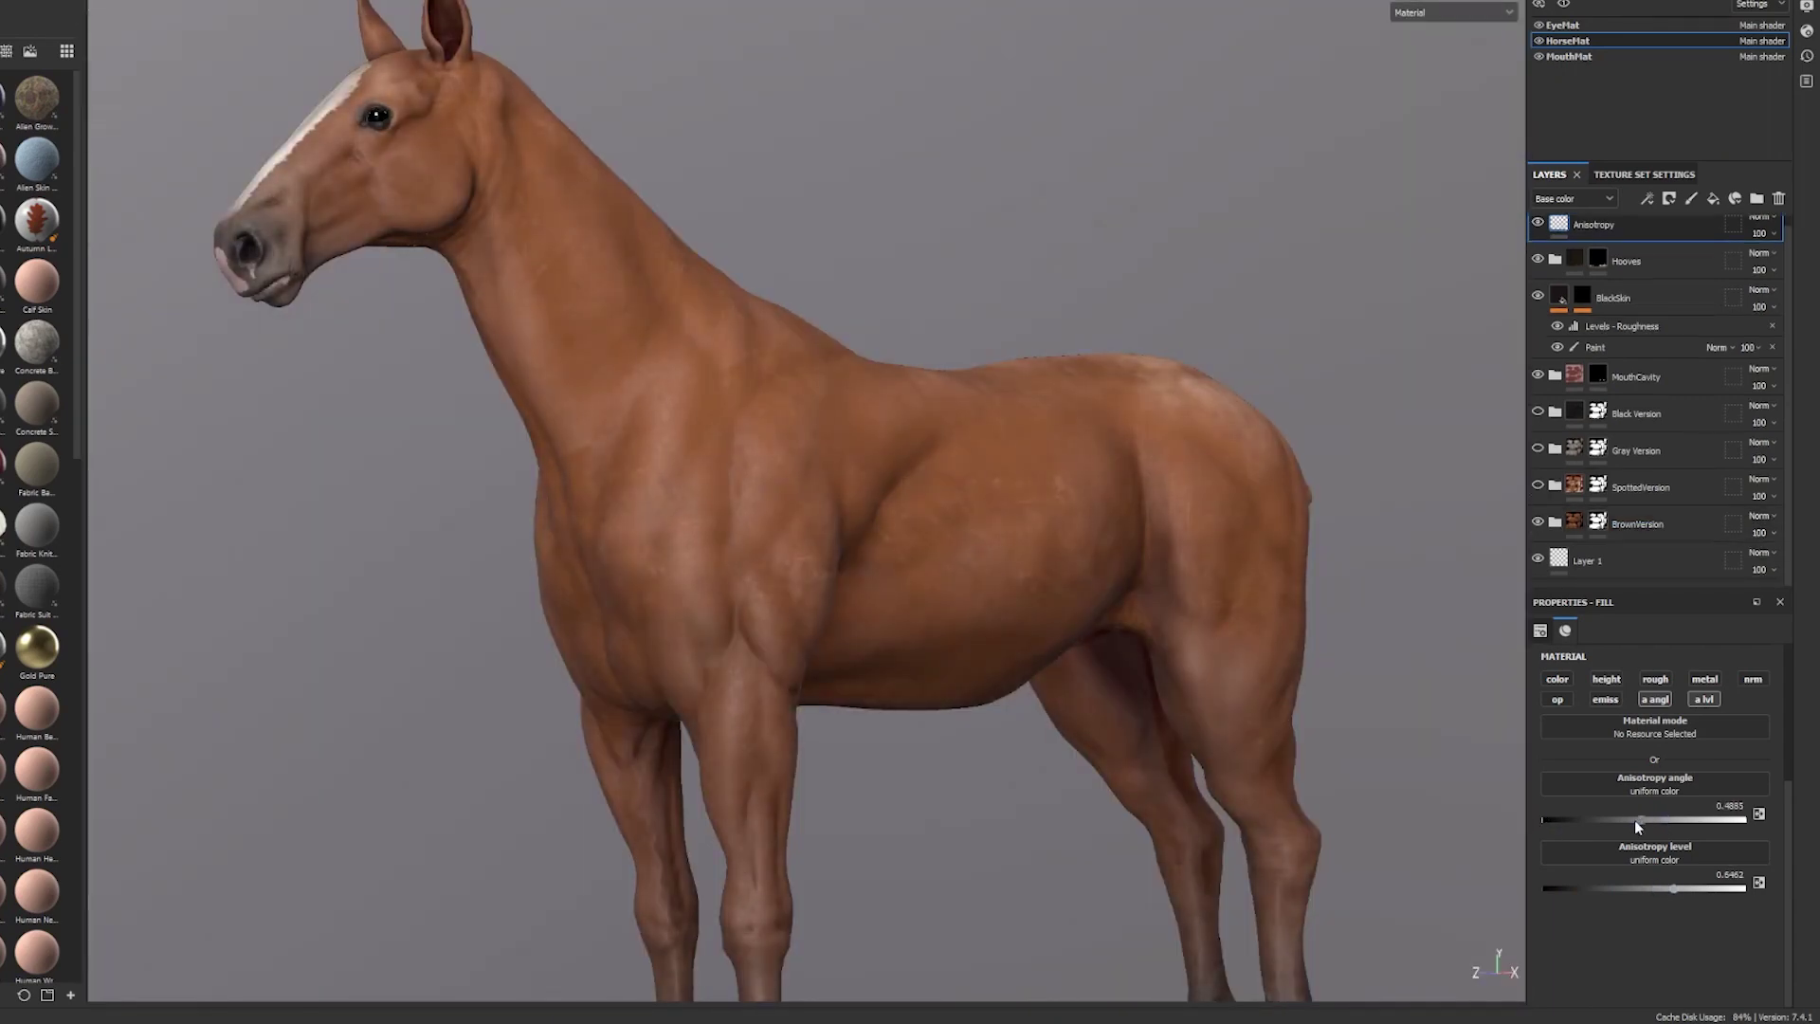
drag(1635, 821, 1666, 821)
click(1666, 888)
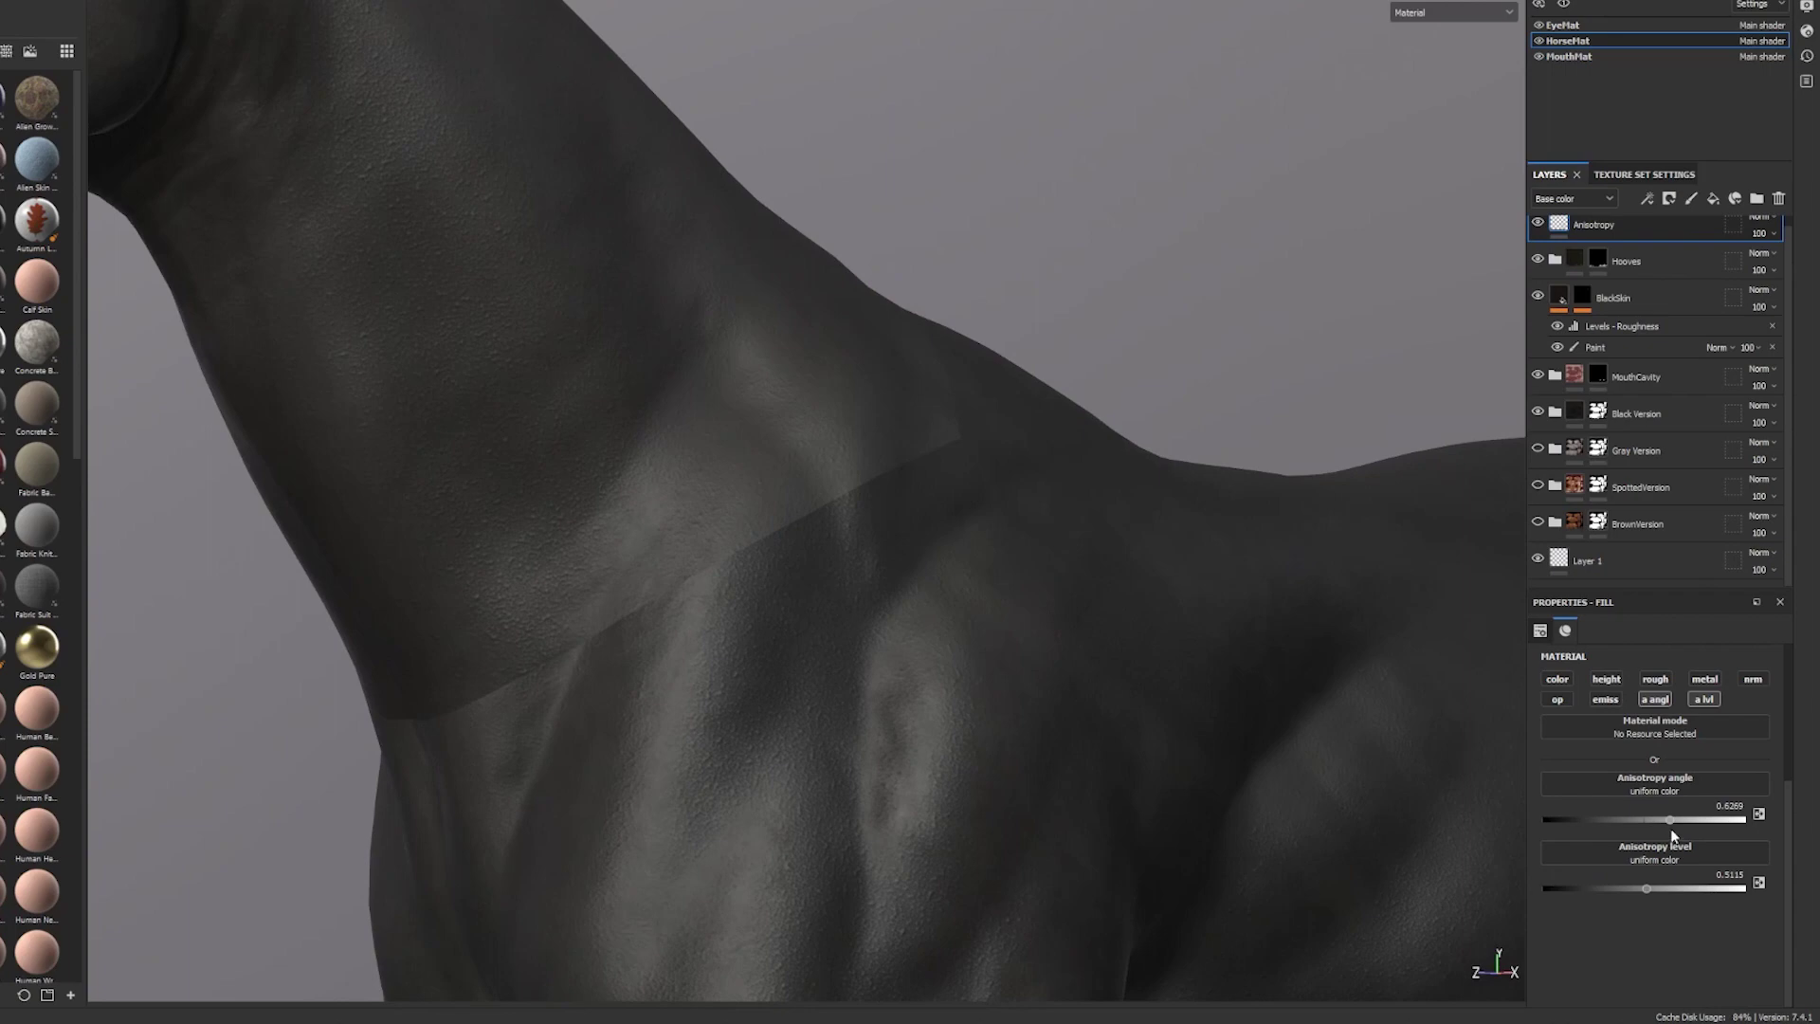
mouse_move(1669, 820)
mouse_down()
mouse_move(1581, 817)
mouse_move(1596, 821)
mouse_up()
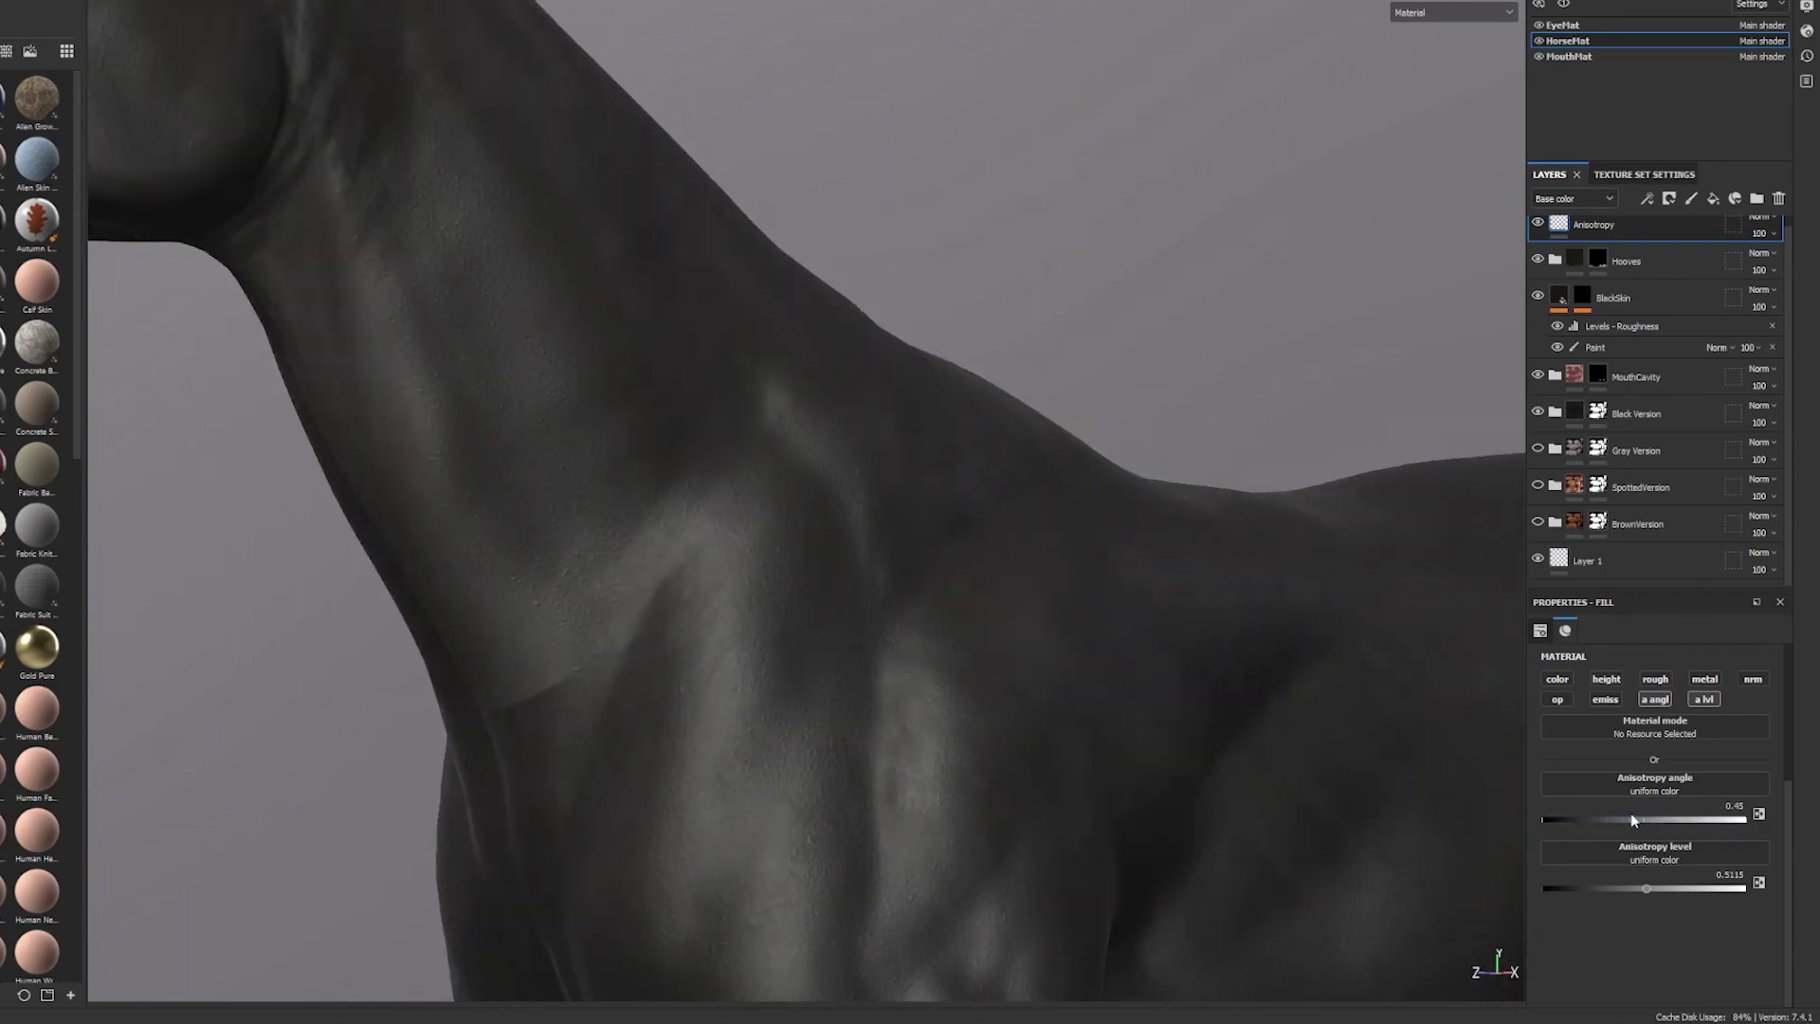
drag(1632, 821, 1642, 821)
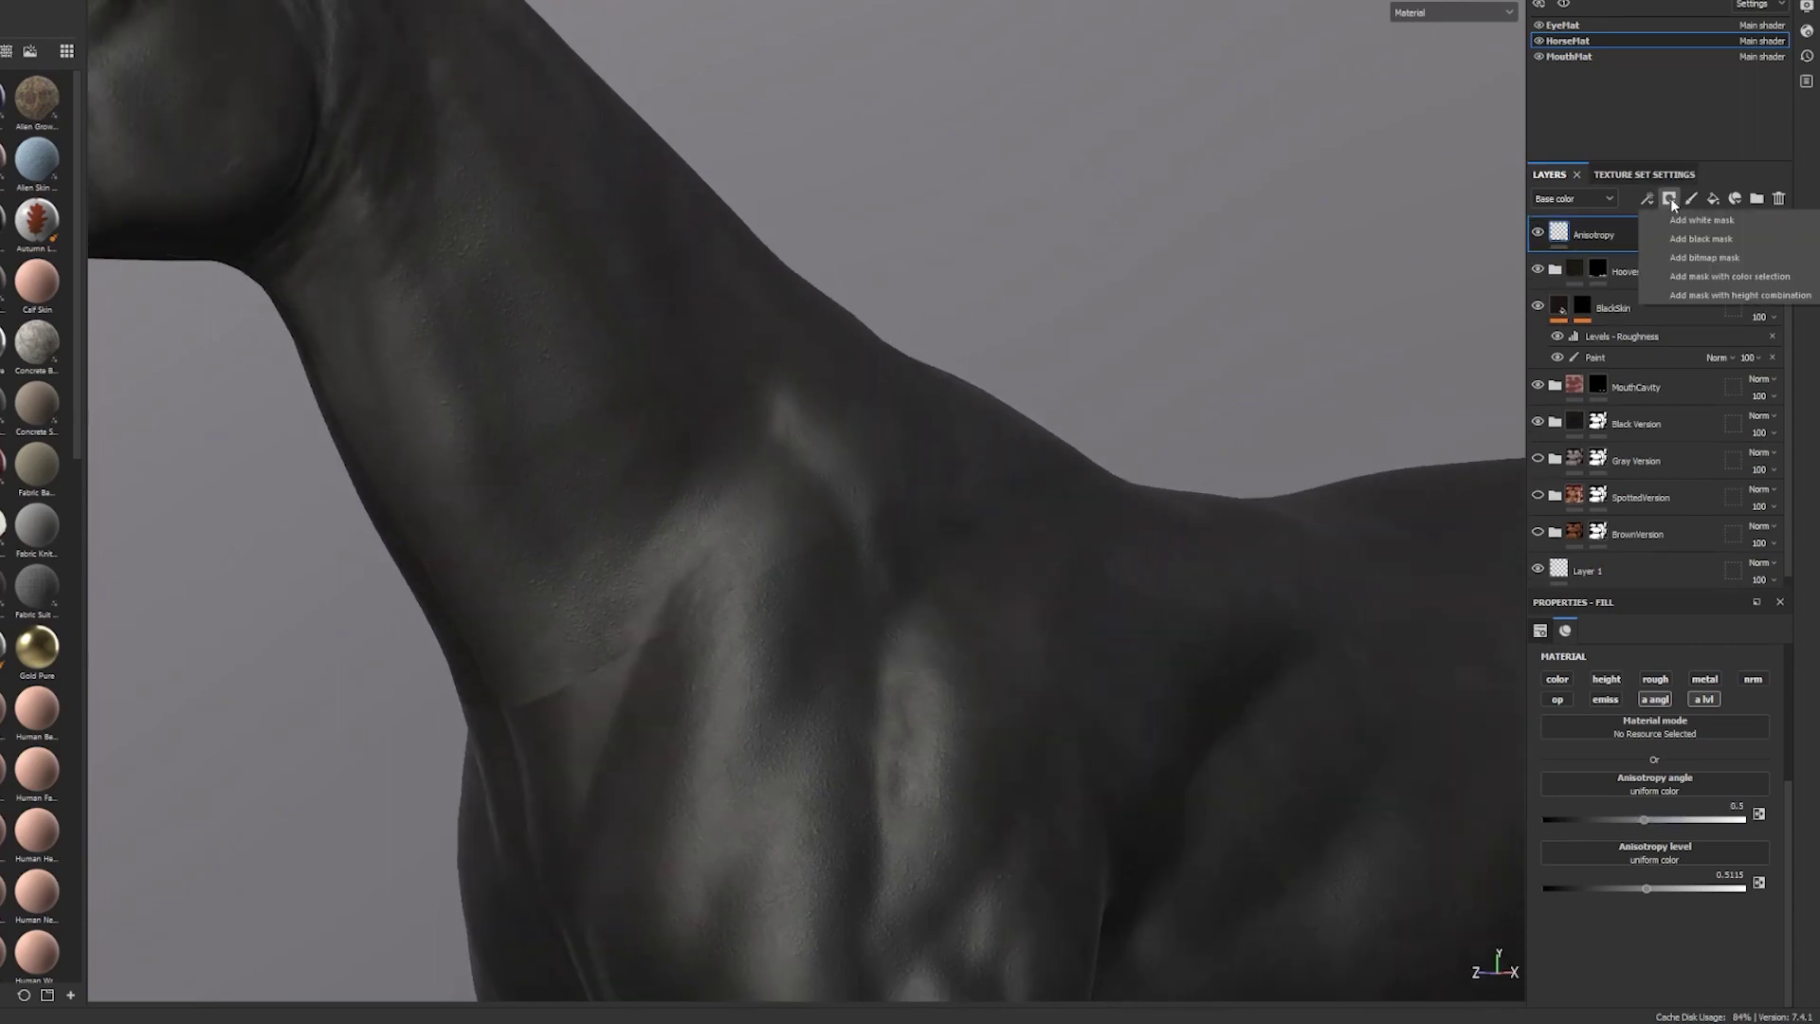
Give the Anisotropy layer a black mask with a UV Border Distance generator
click(1676, 239)
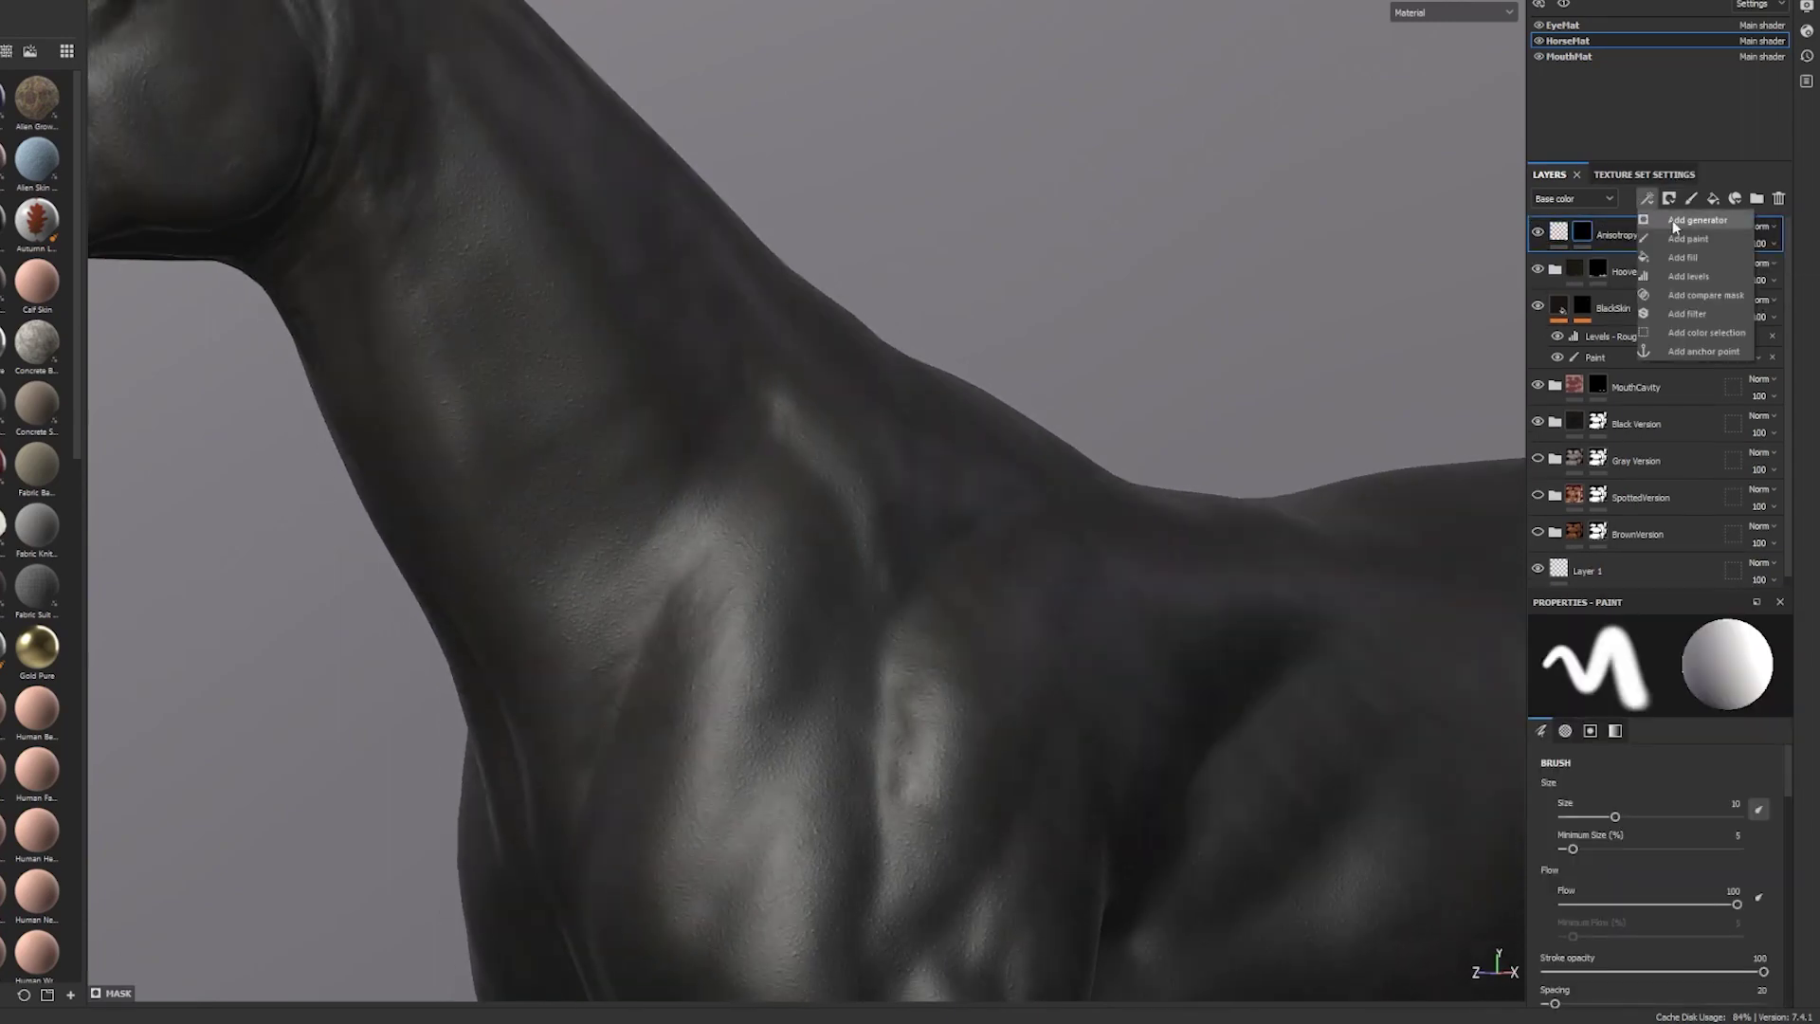
click(1672, 220)
click(1663, 665)
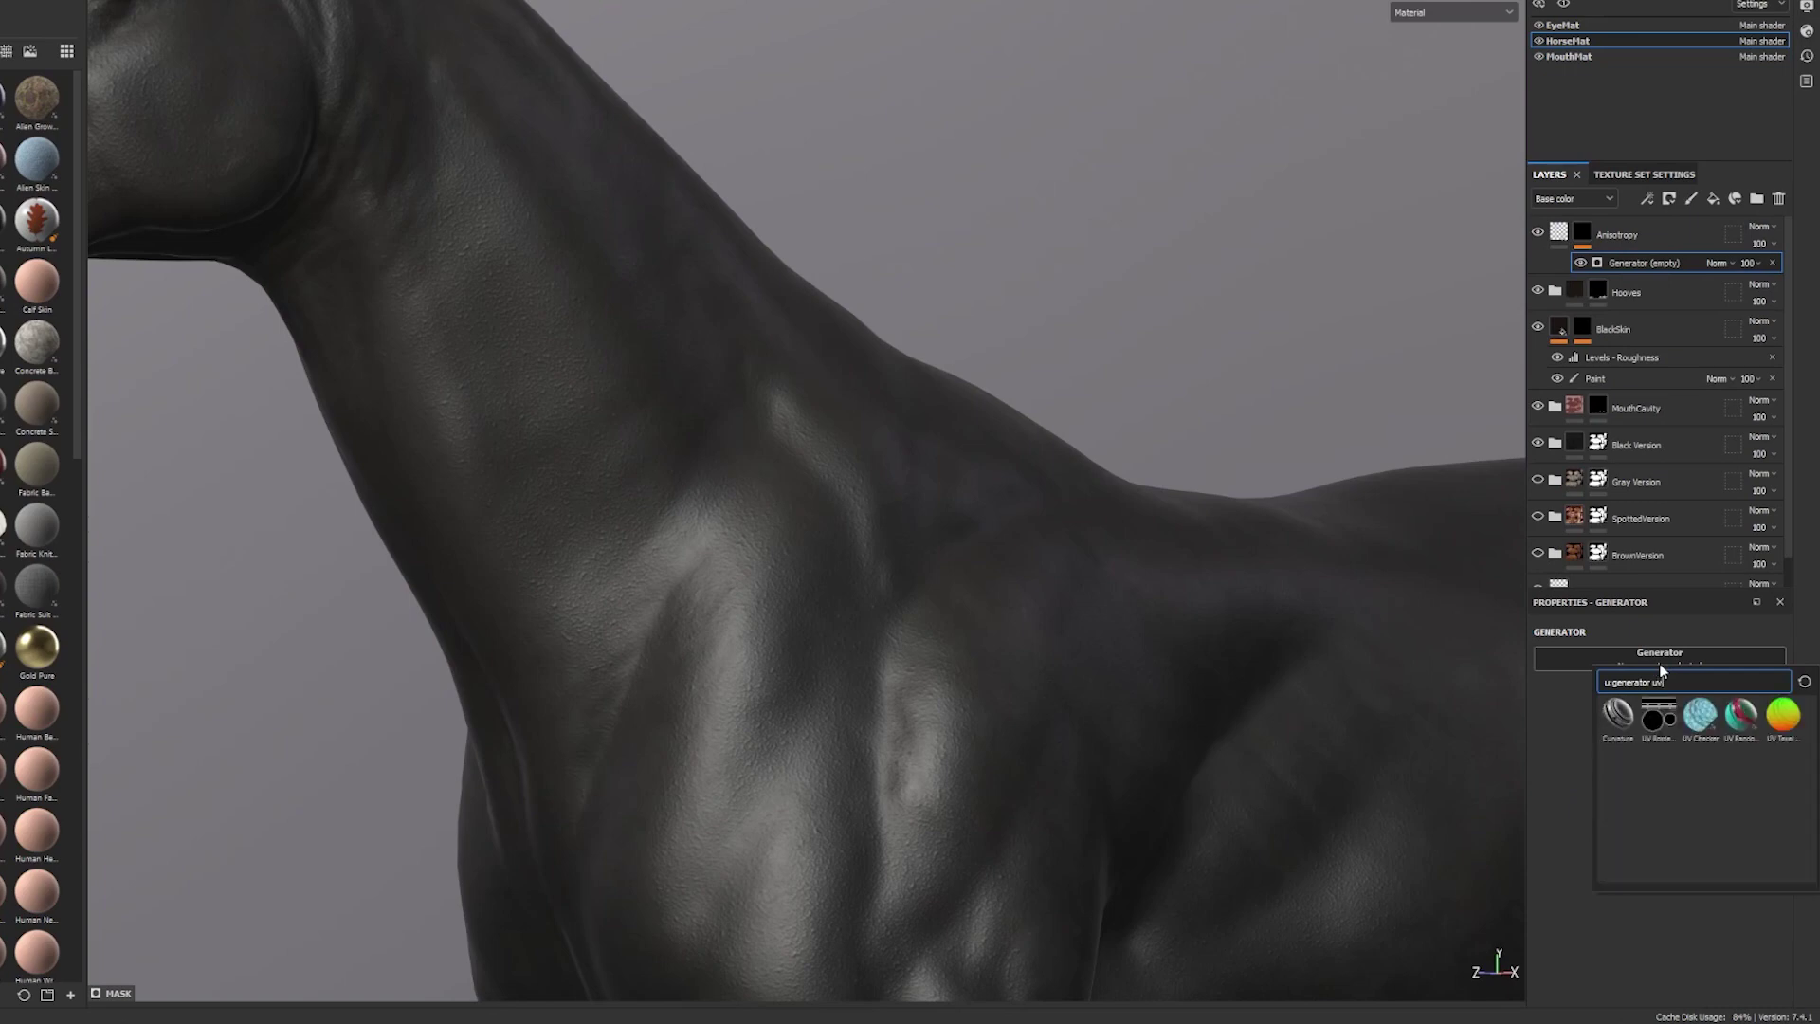
click(1658, 721)
alt+click(1582, 233)
scroll(1665, 838, down, 1)
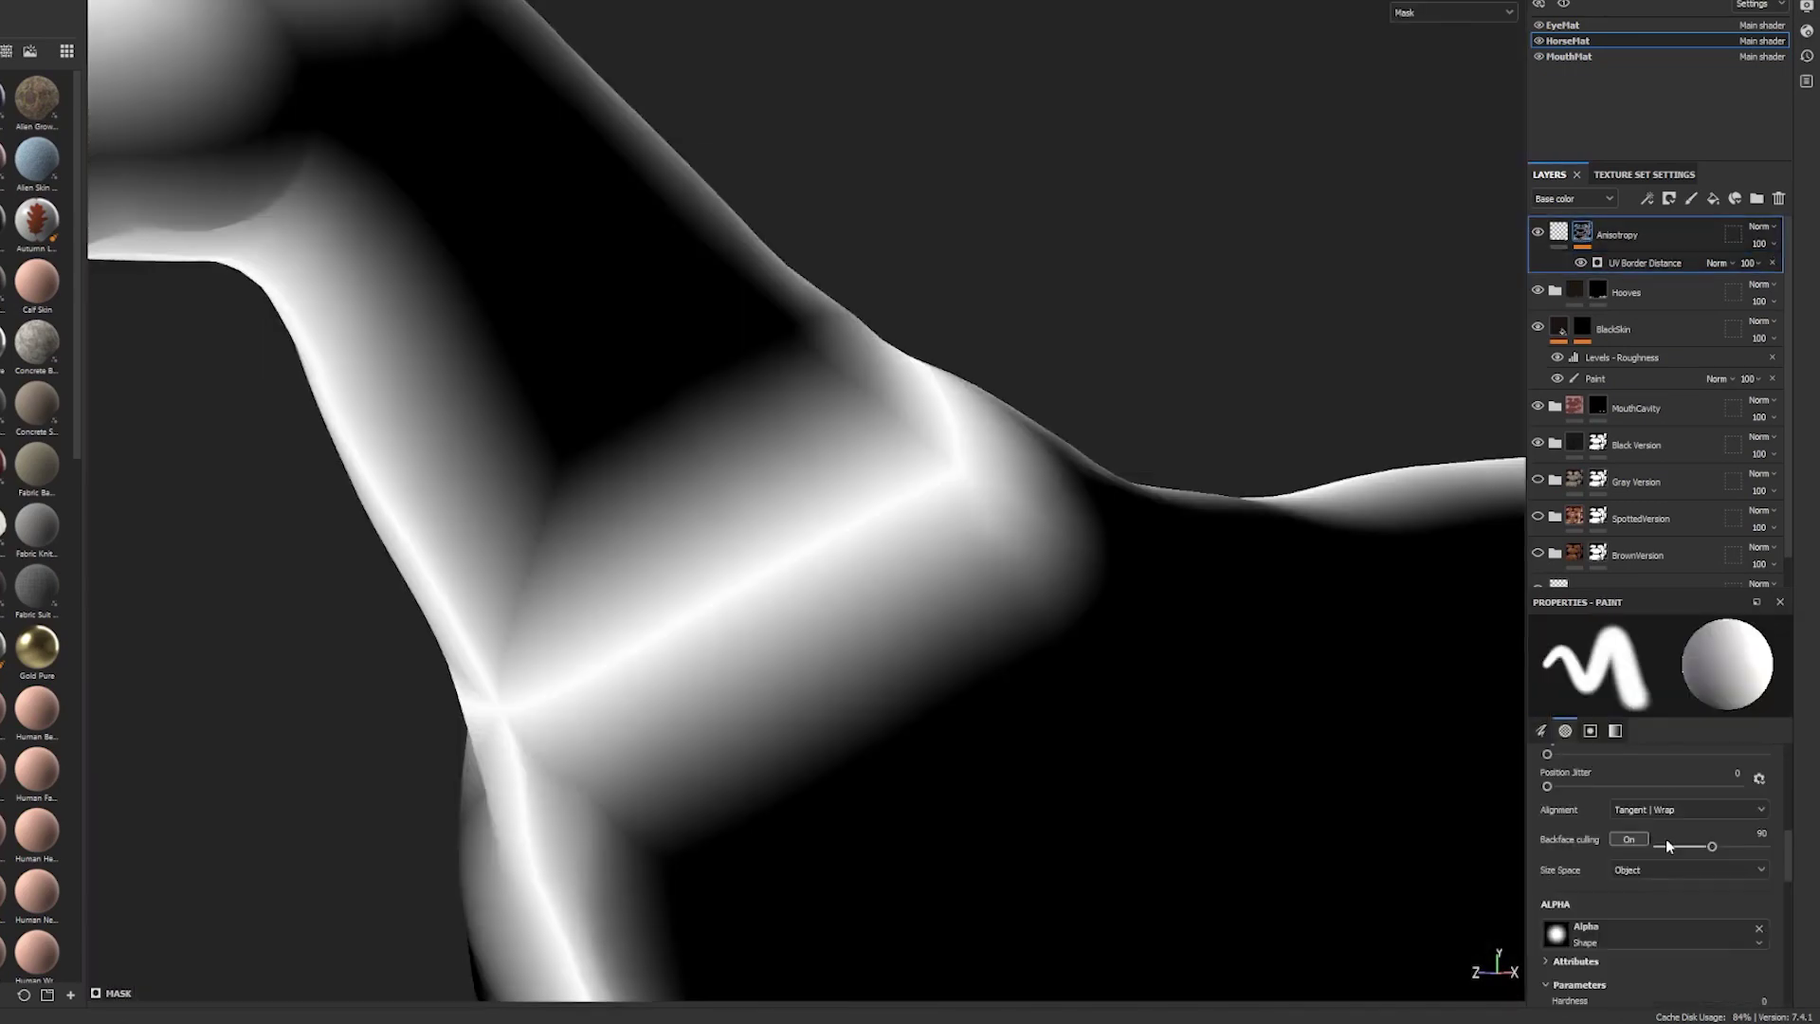
click(1665, 266)
scroll(708, 491, down, 5)
Add a Blur filter to soften the Anisotropy mask
click(1648, 199)
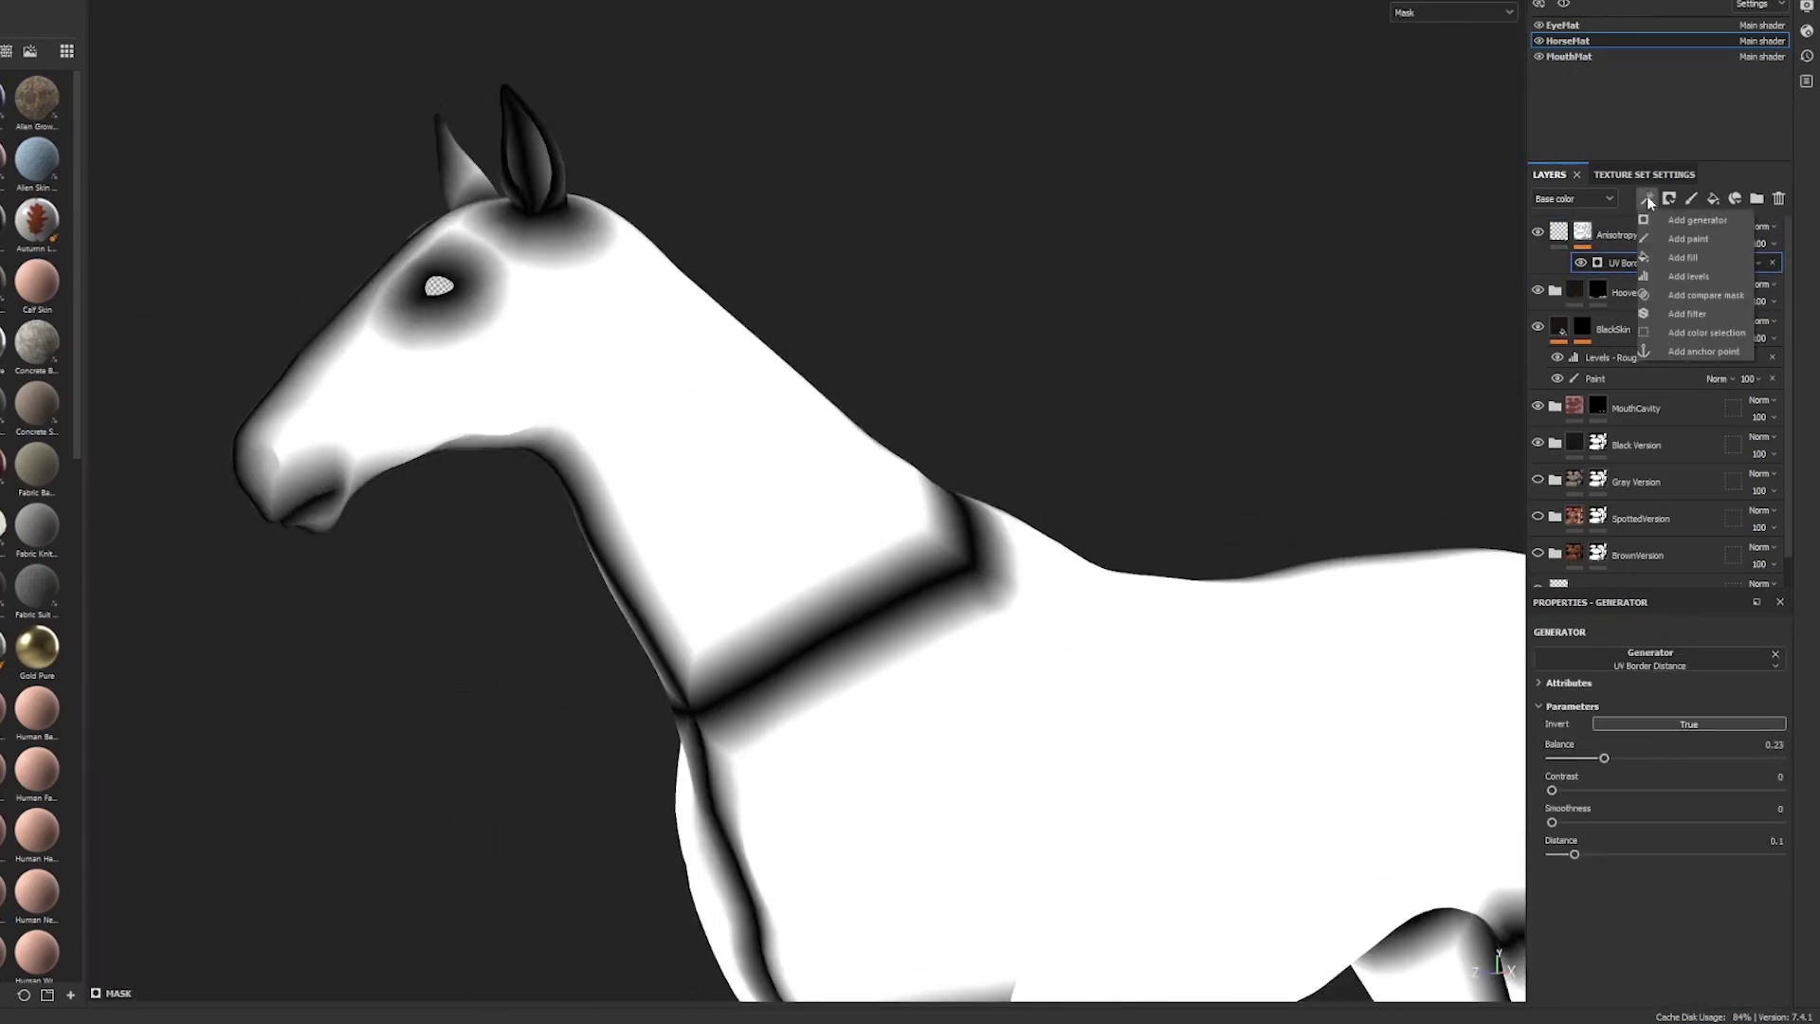
alt+click(1582, 231)
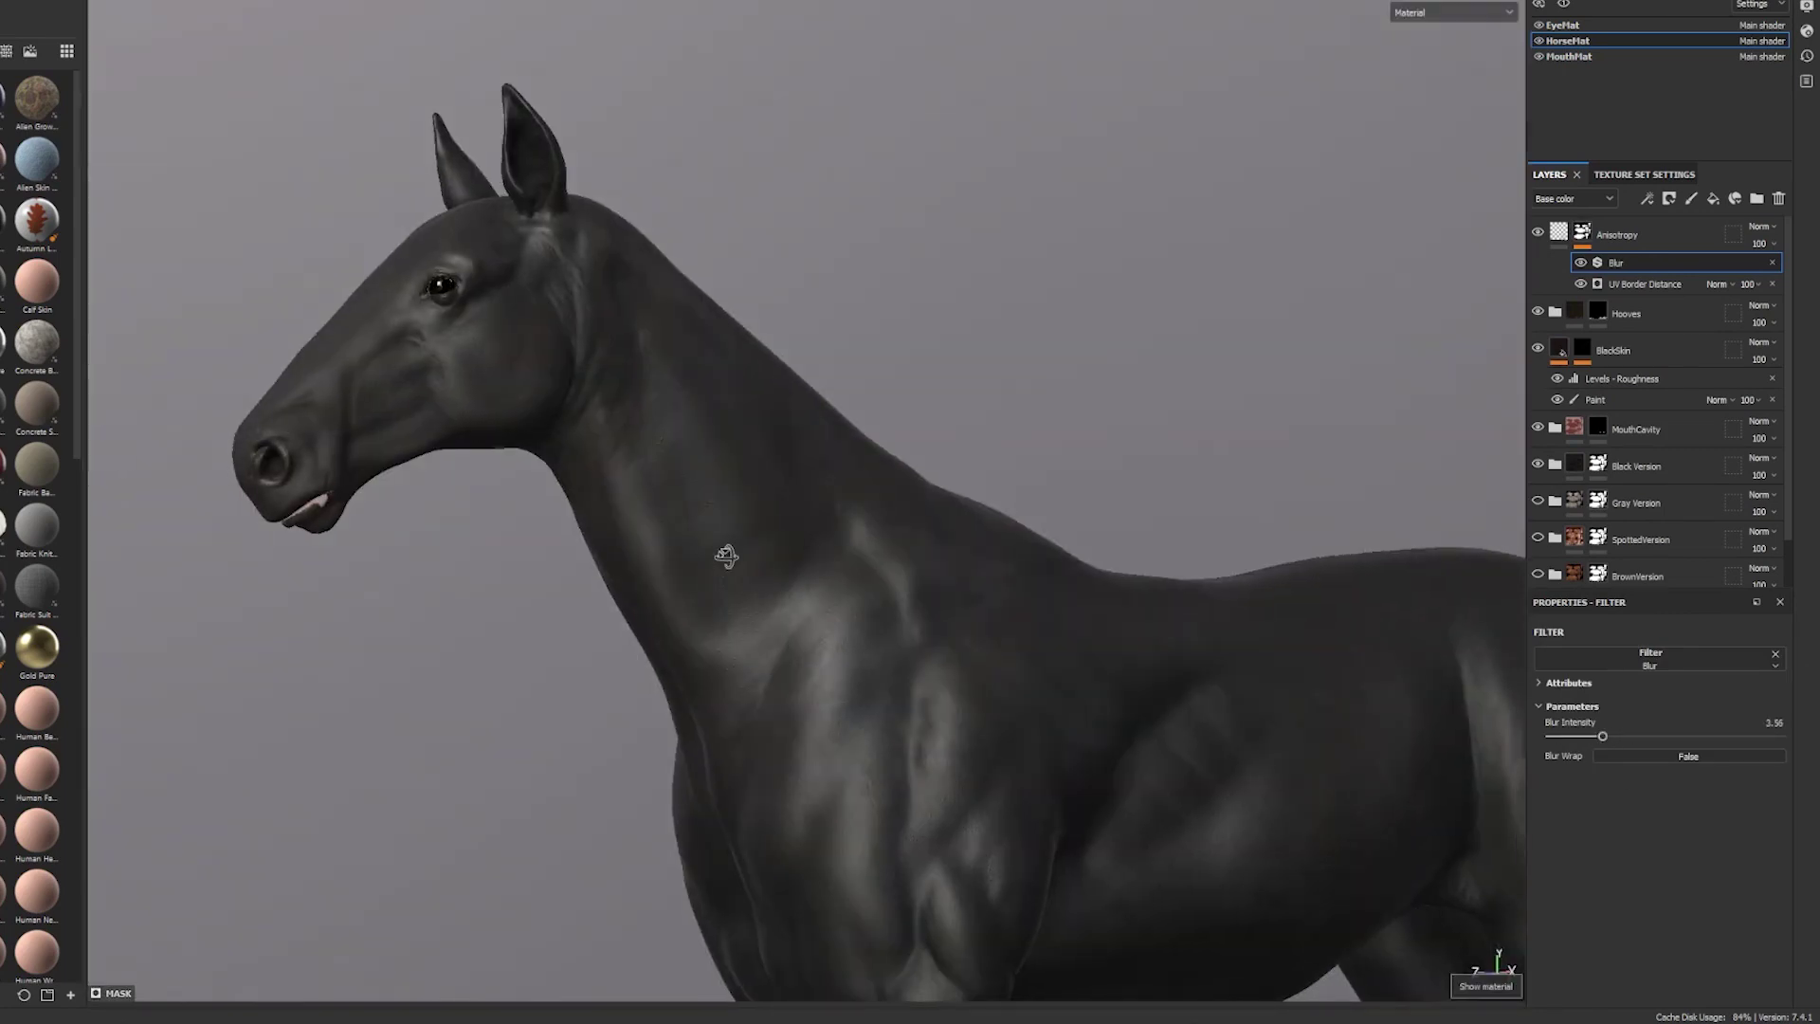
click(1558, 232)
Adjust the anisotropy angle to about 0.83, then about 0.53, and bring up the long-hair alpha
drag(1668, 821, 1721, 828)
scroll(901, 651, down, 2)
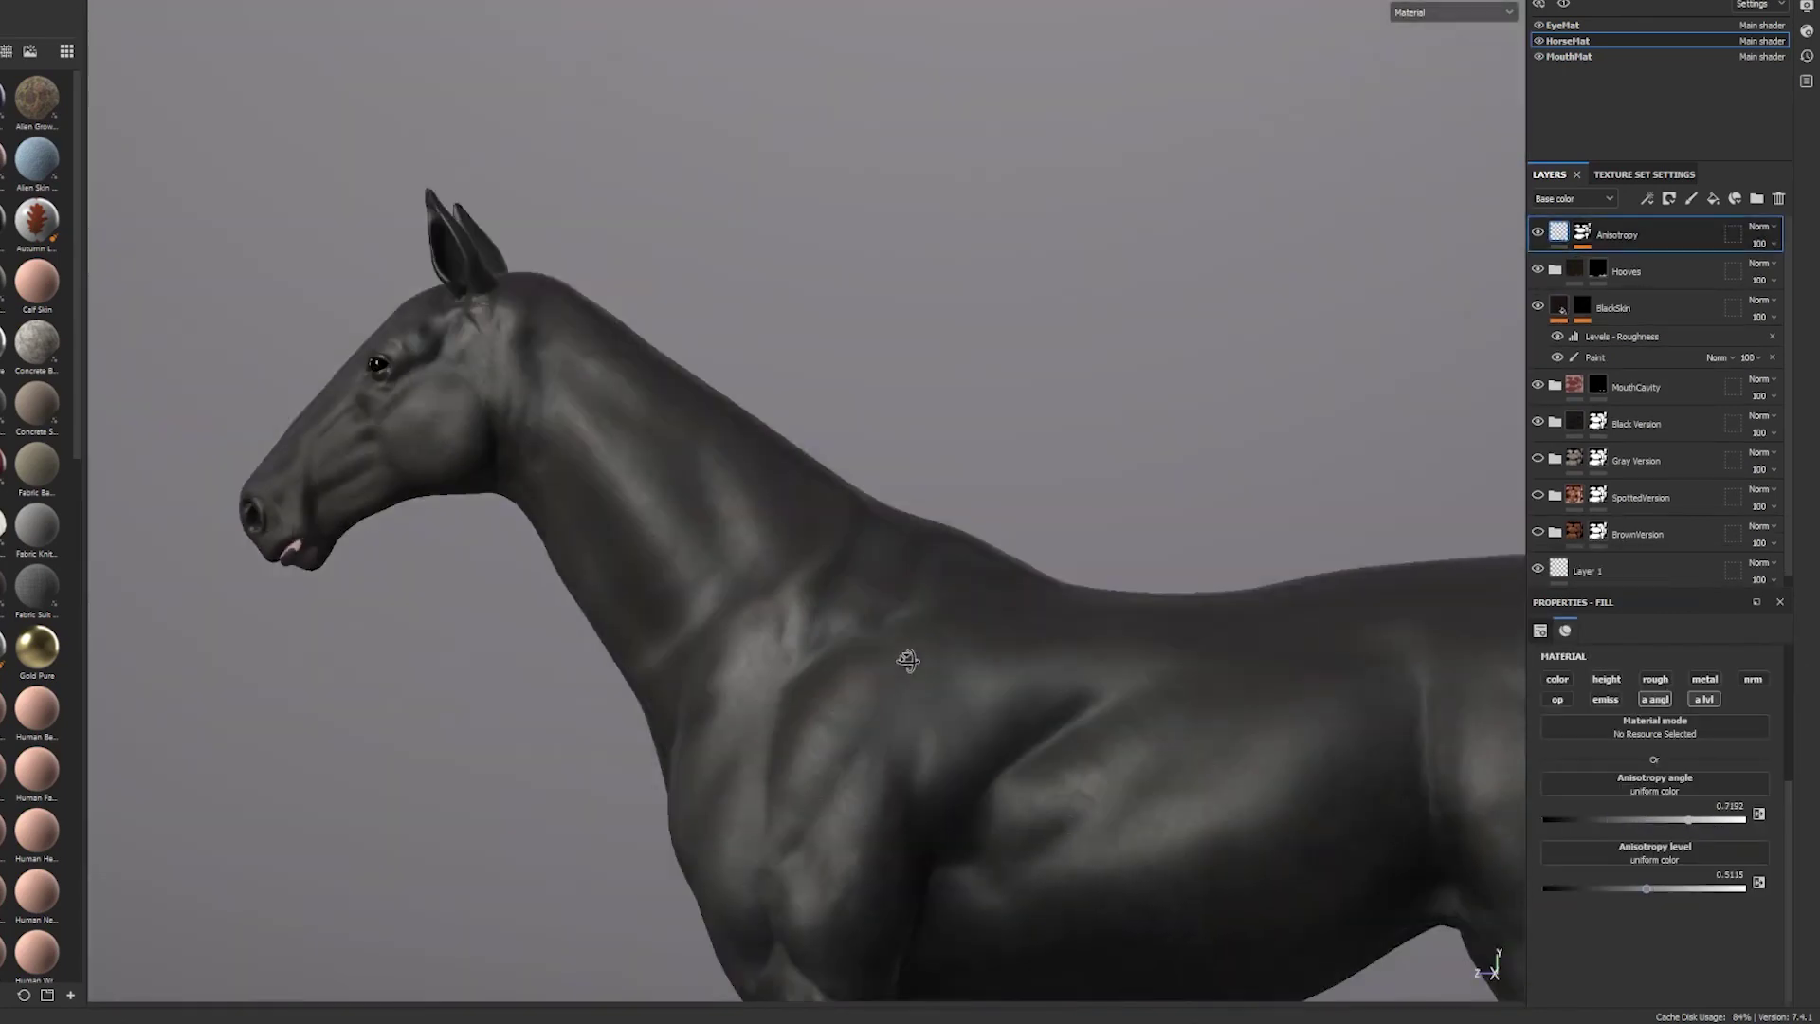
alt+middle_drag(902, 650, 948, 635)
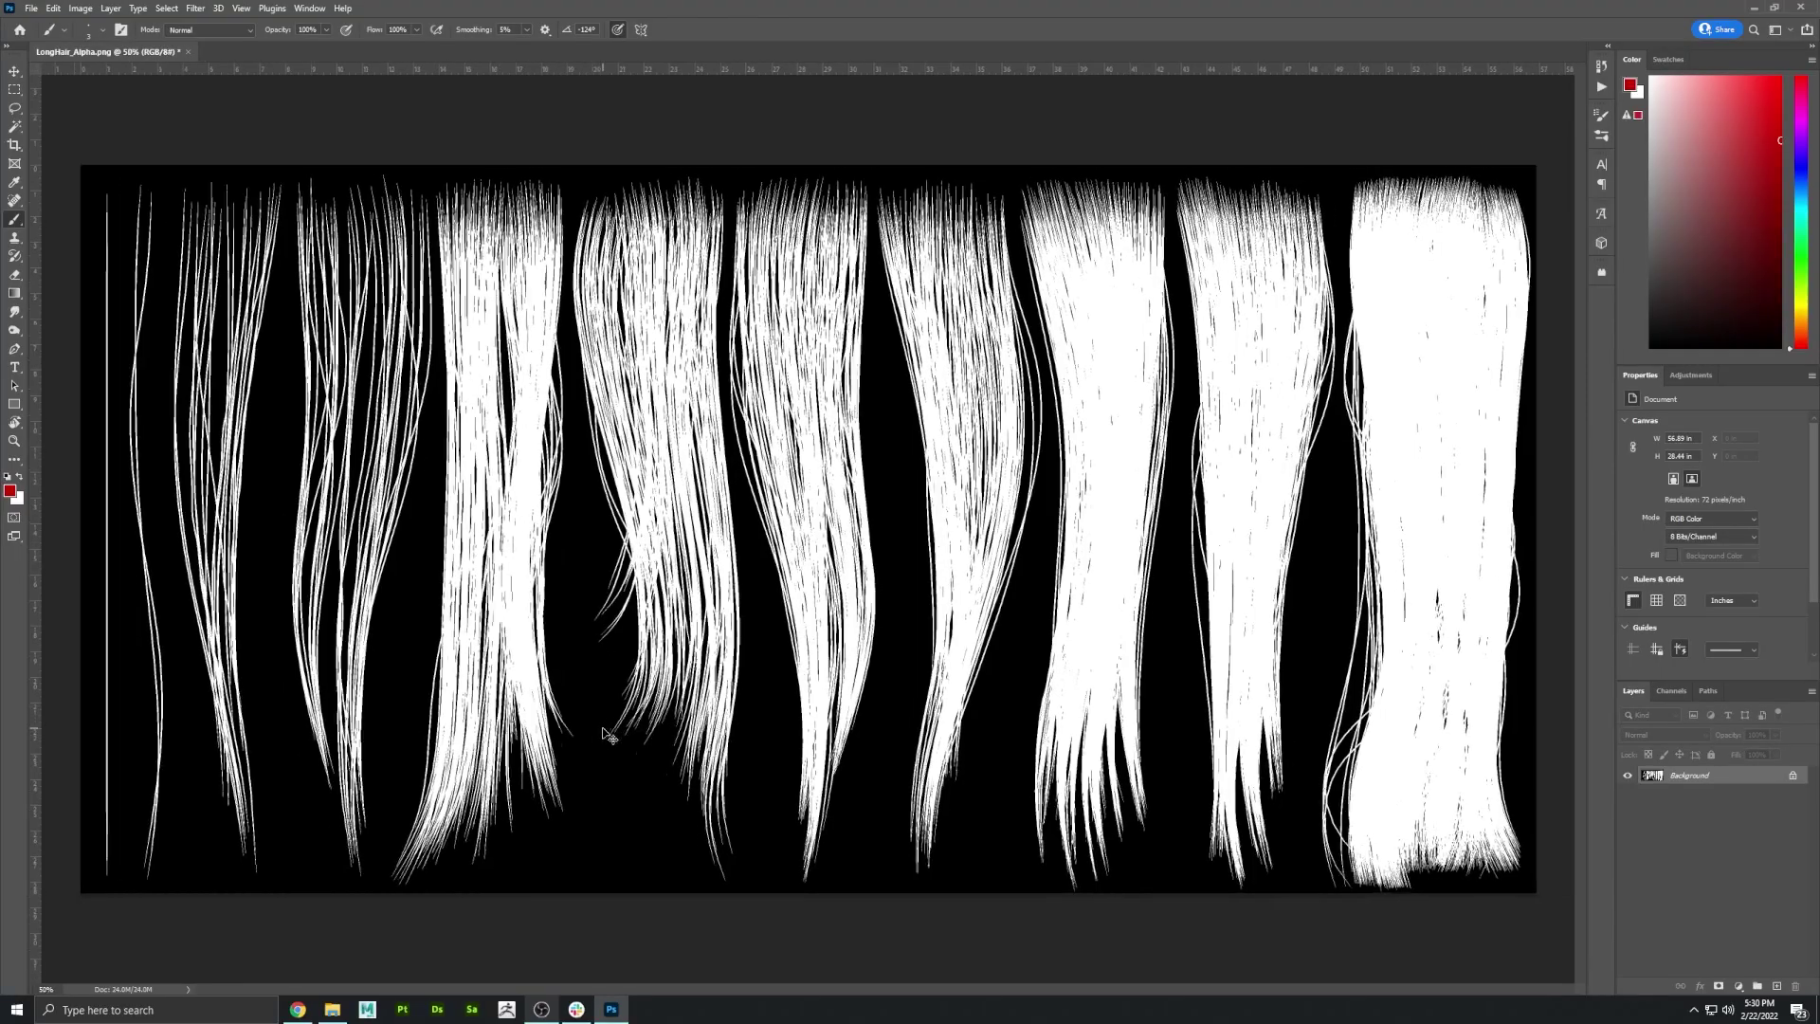
alt+scroll(610, 737, up, 3)
scroll(798, 529, left, 5)
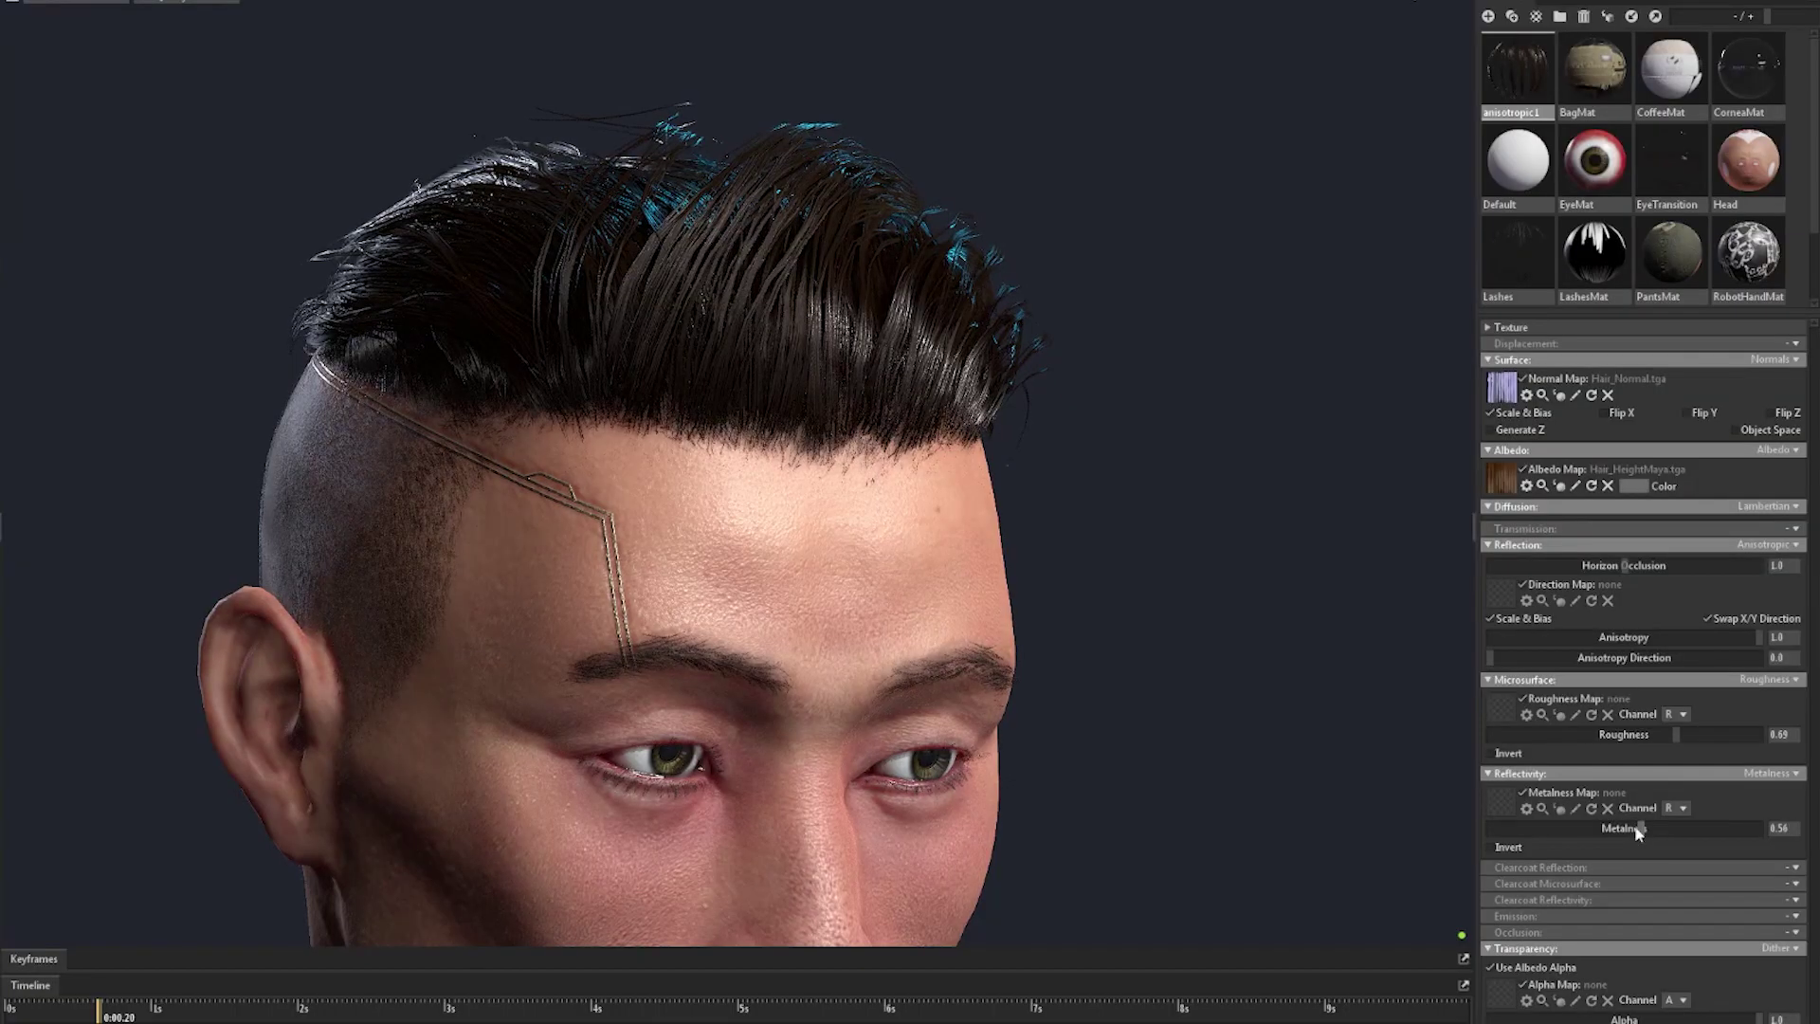
Set the hair's Anisotropy Direction to about 59 while orbiting the head, then scroll ProductionCrate's assets
drag(1375, 798, 983, 755)
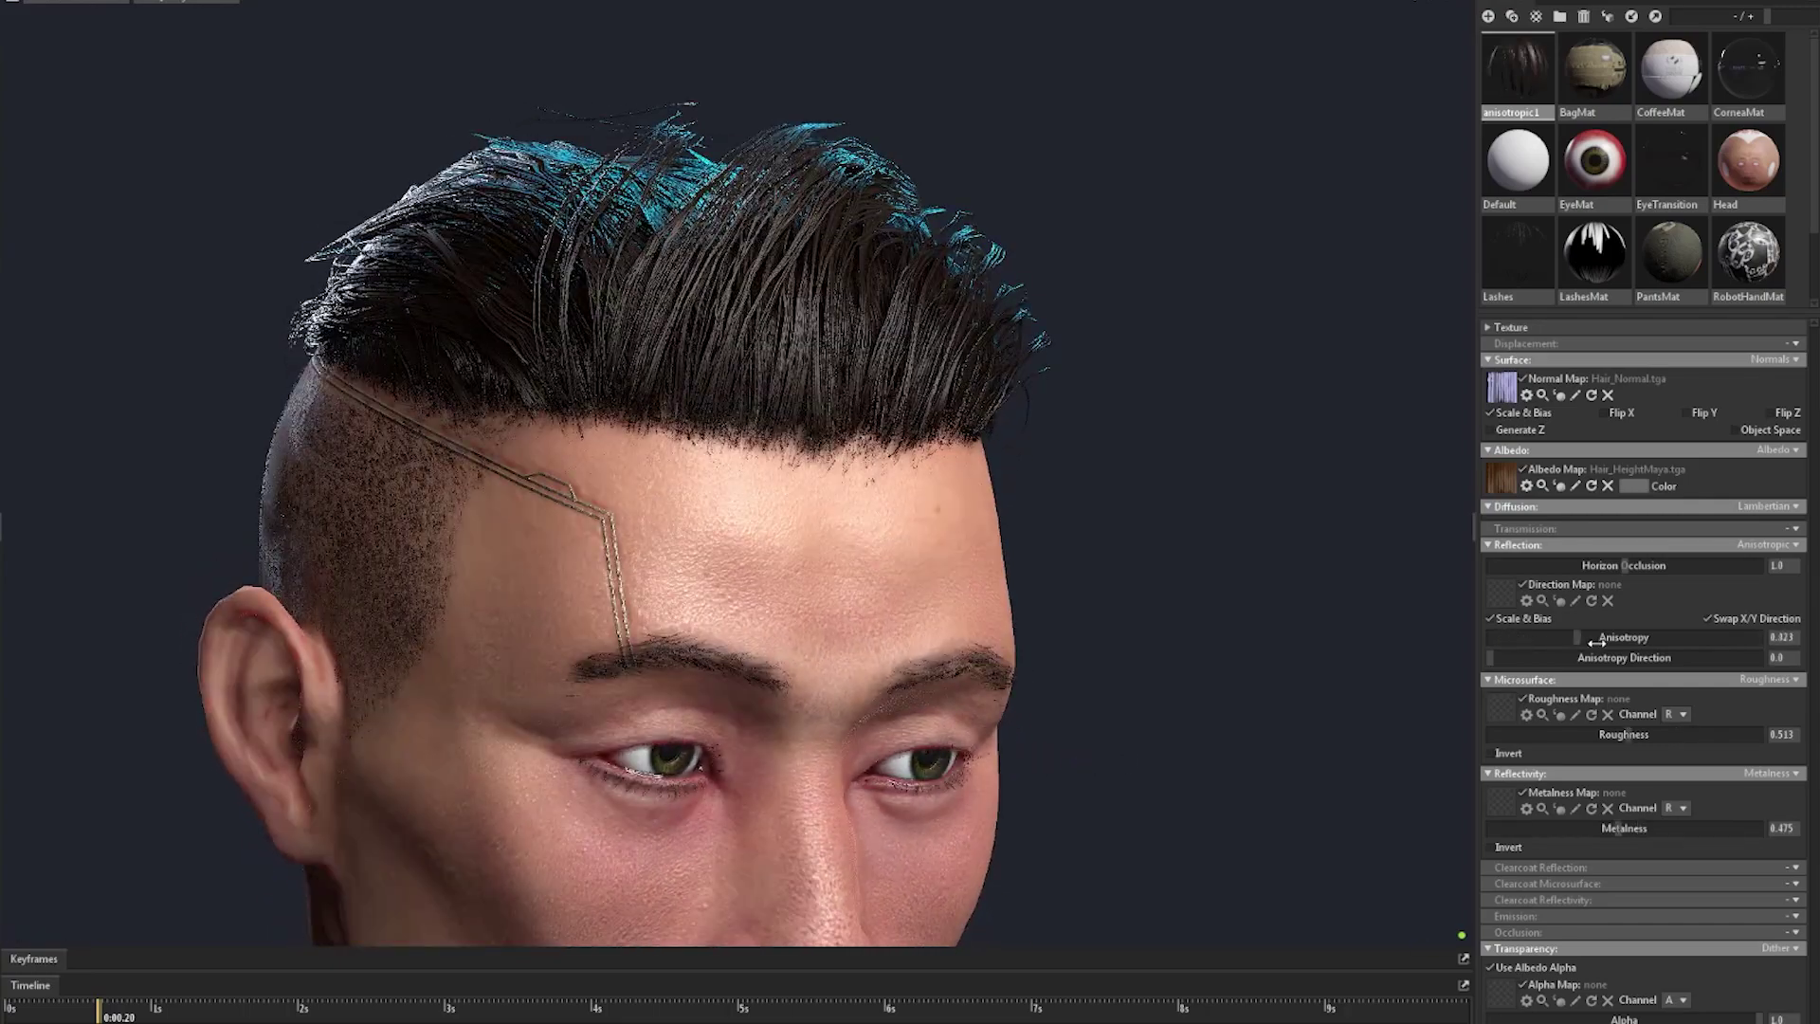
drag(1500, 656, 1581, 657)
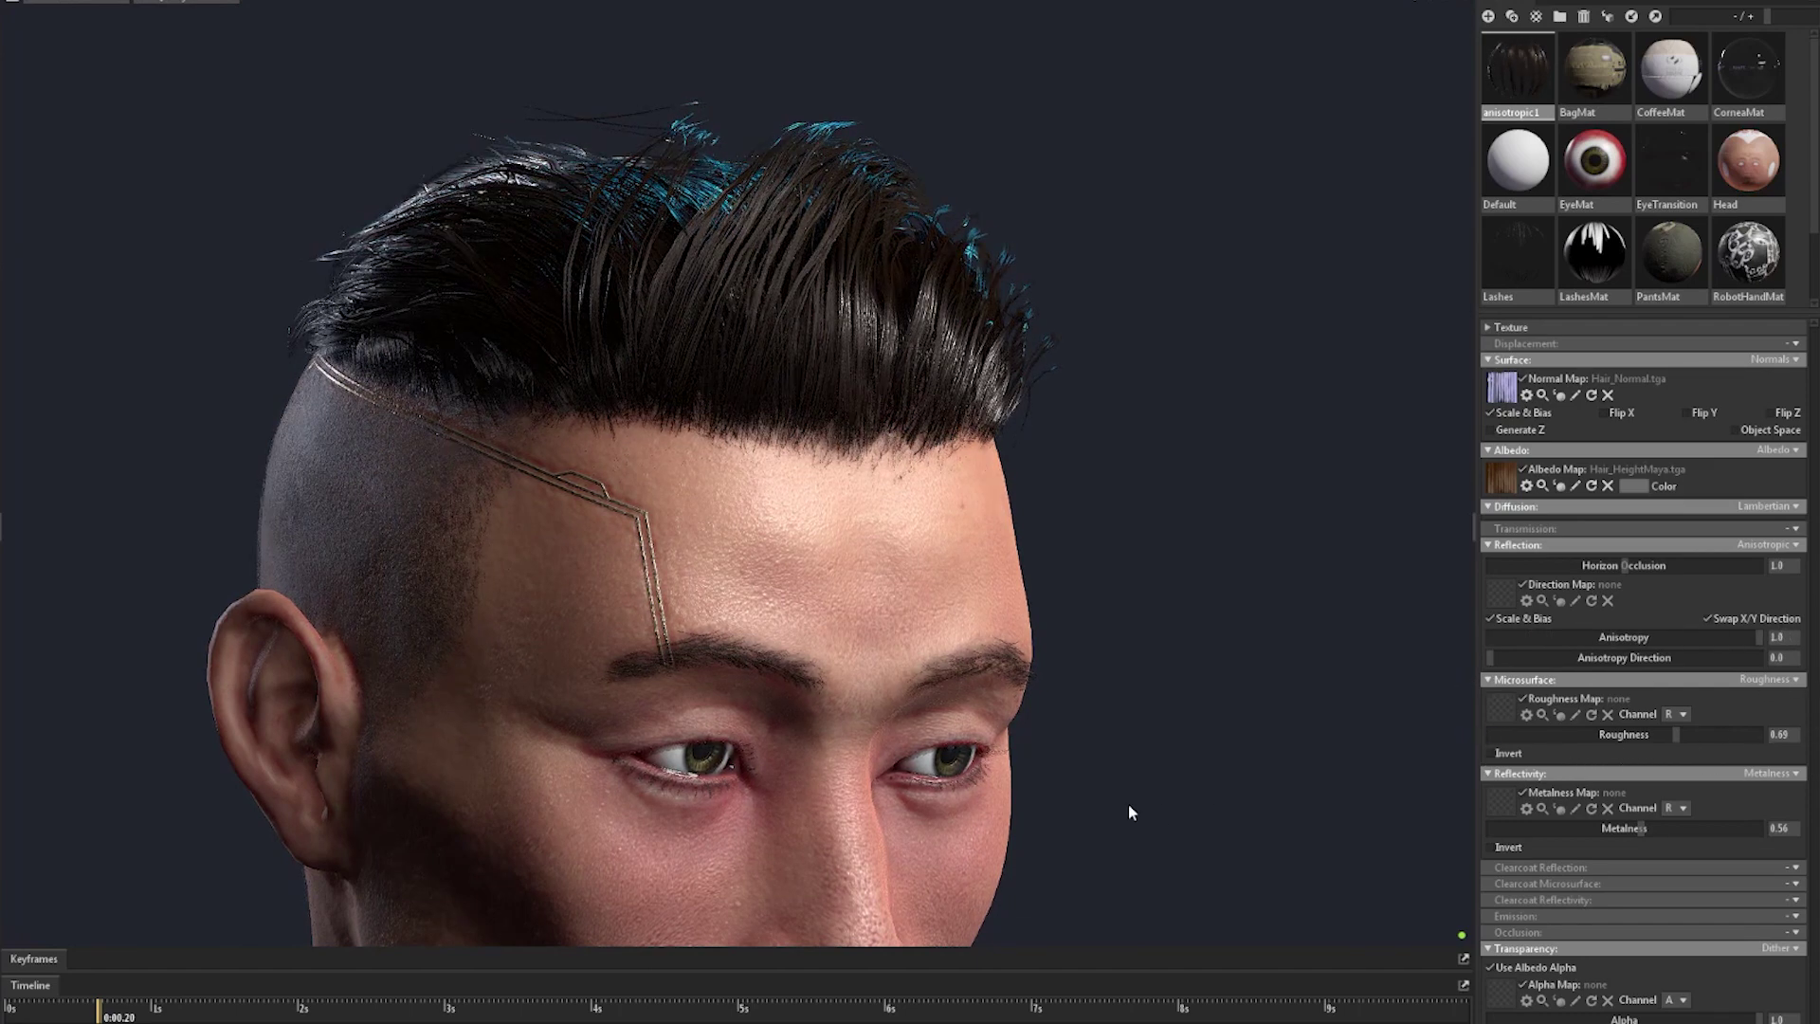
drag(1128, 804, 878, 749)
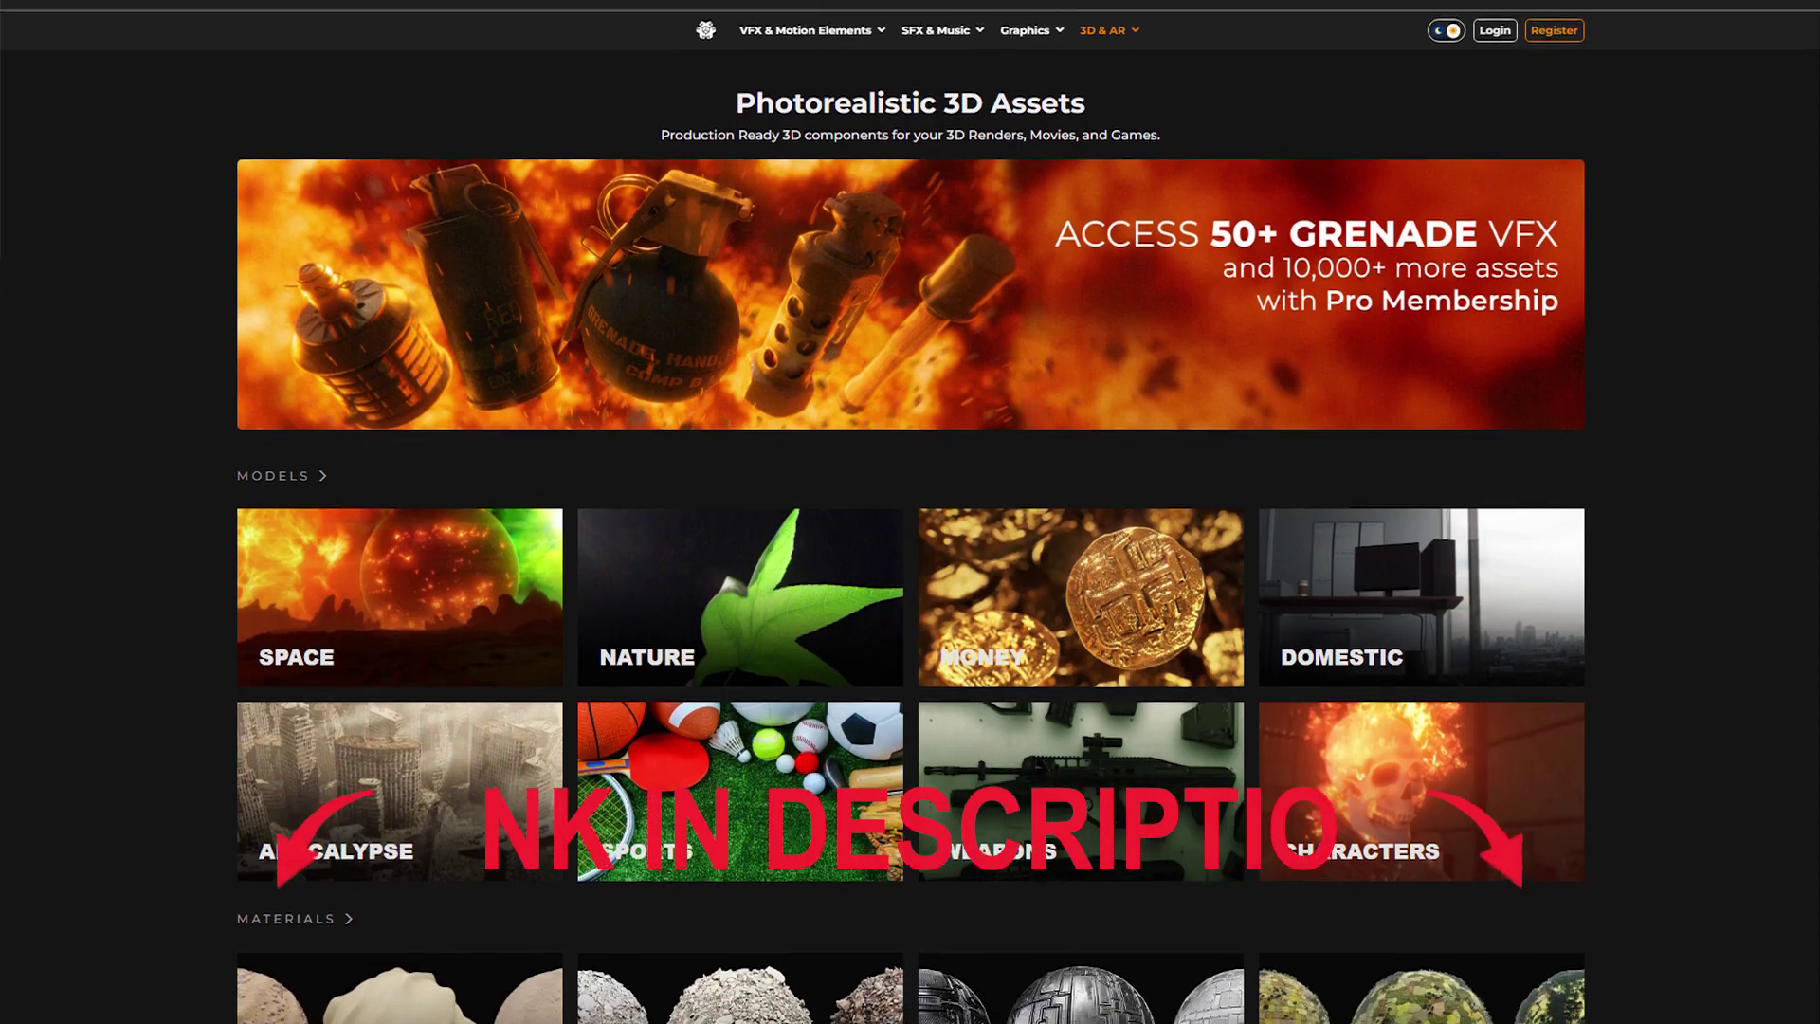
scroll(1030, 858, down, 3)
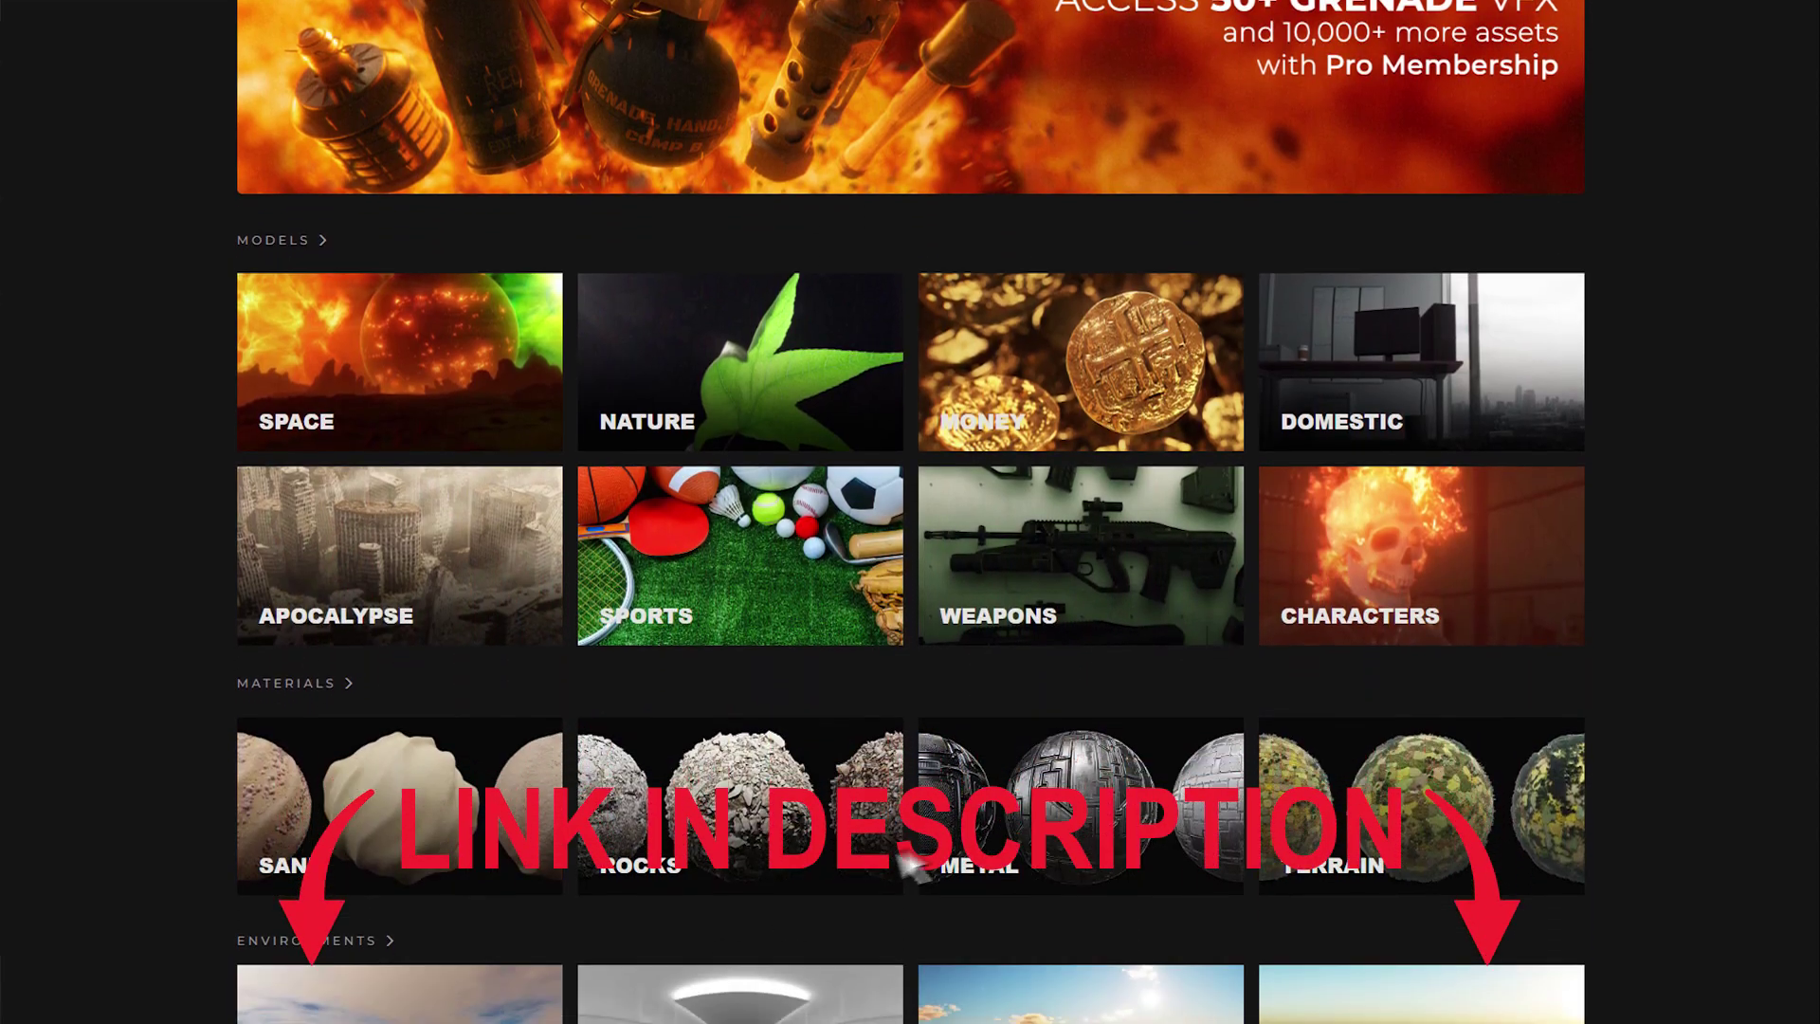